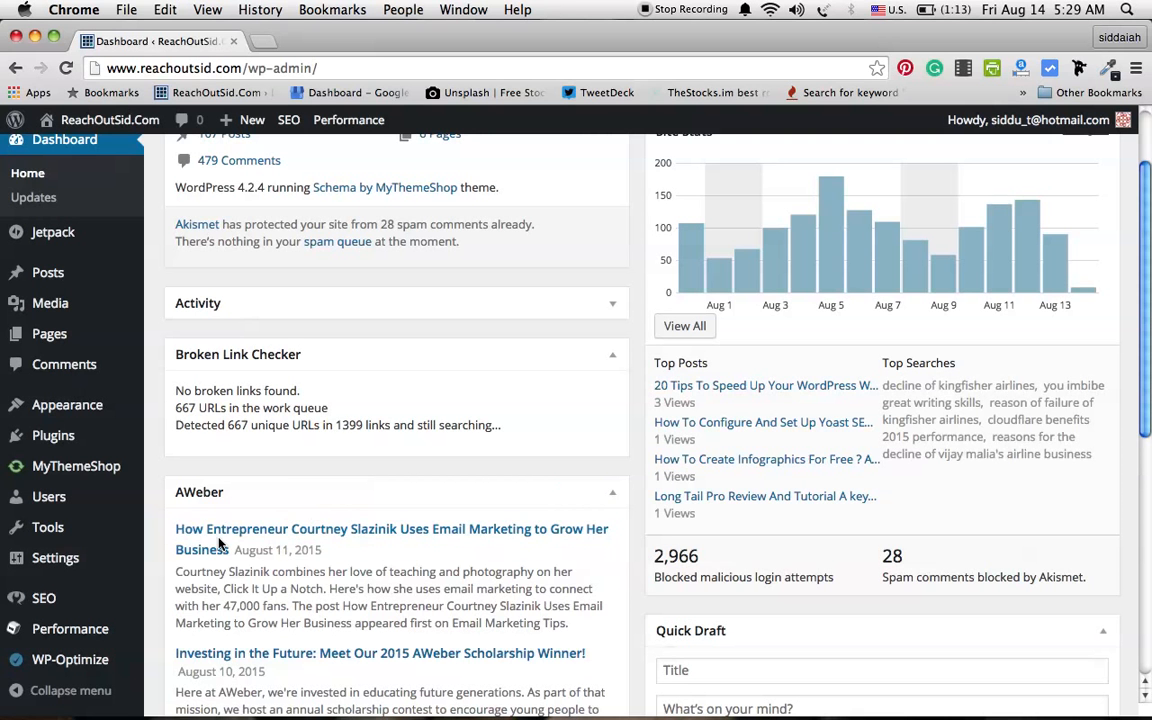
Open the Yoast SEO import and export tools and review the options for importing from other SEO plugins and other plugins.
mouse_move(139, 536)
mouse_move(138, 511)
mouse_move(45, 601)
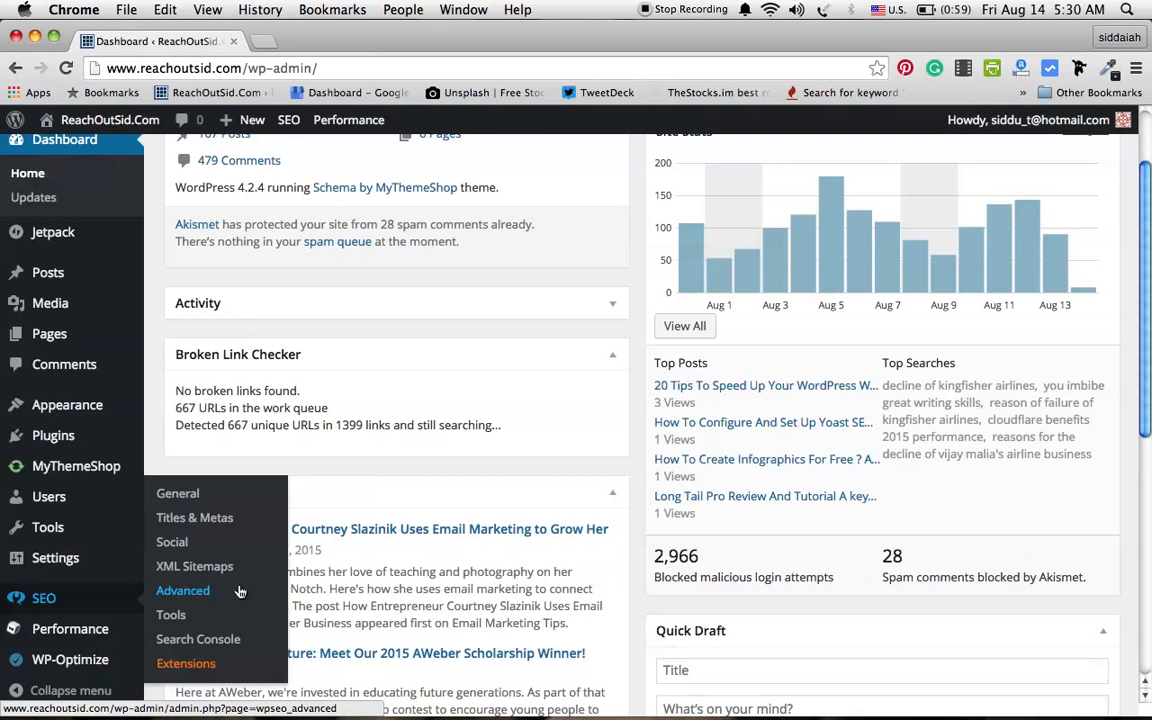
left_click(181, 620)
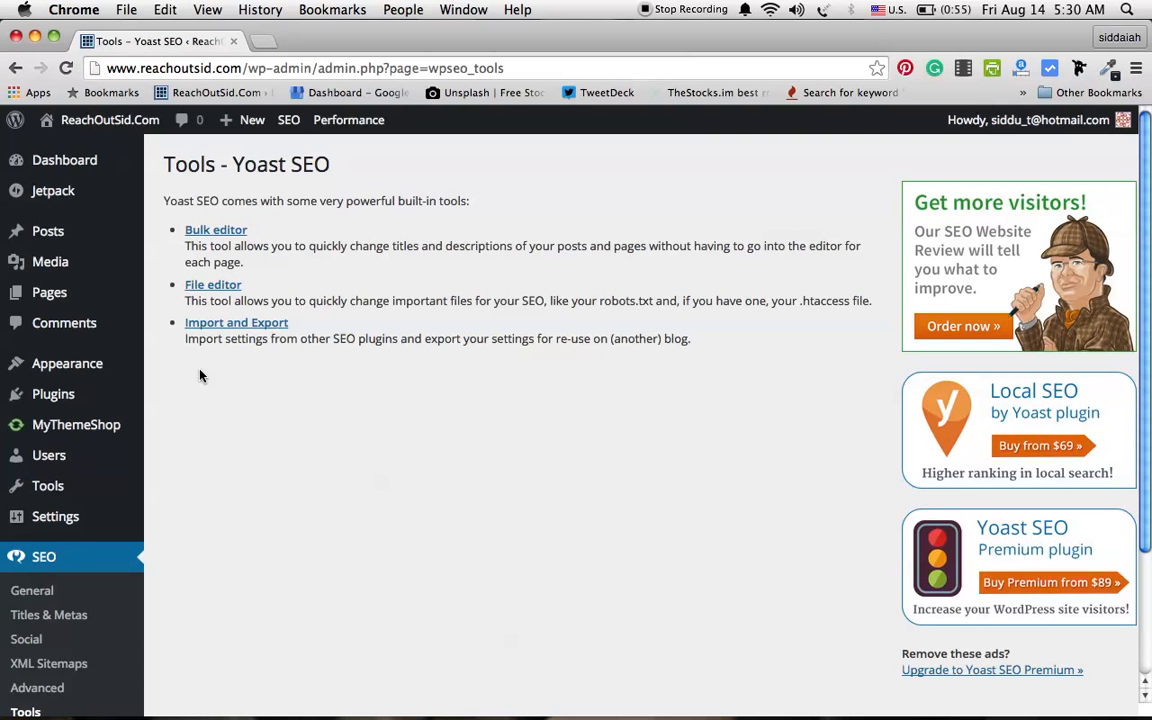
left_click(240, 330)
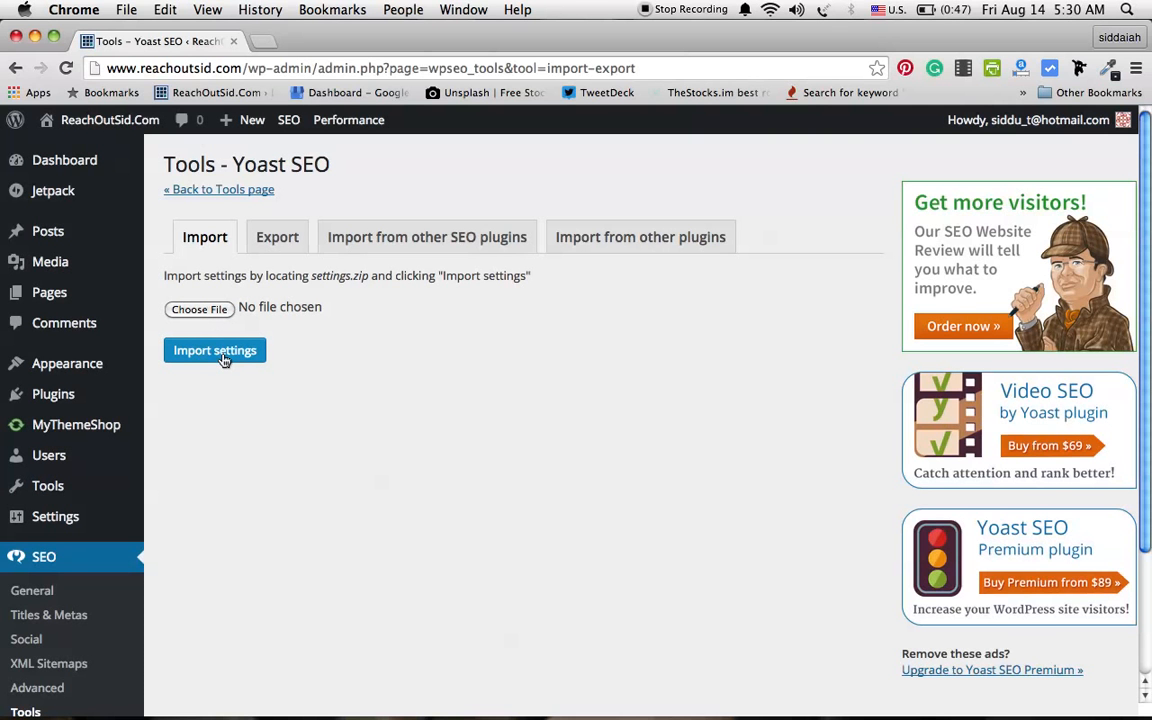
left_click(366, 246)
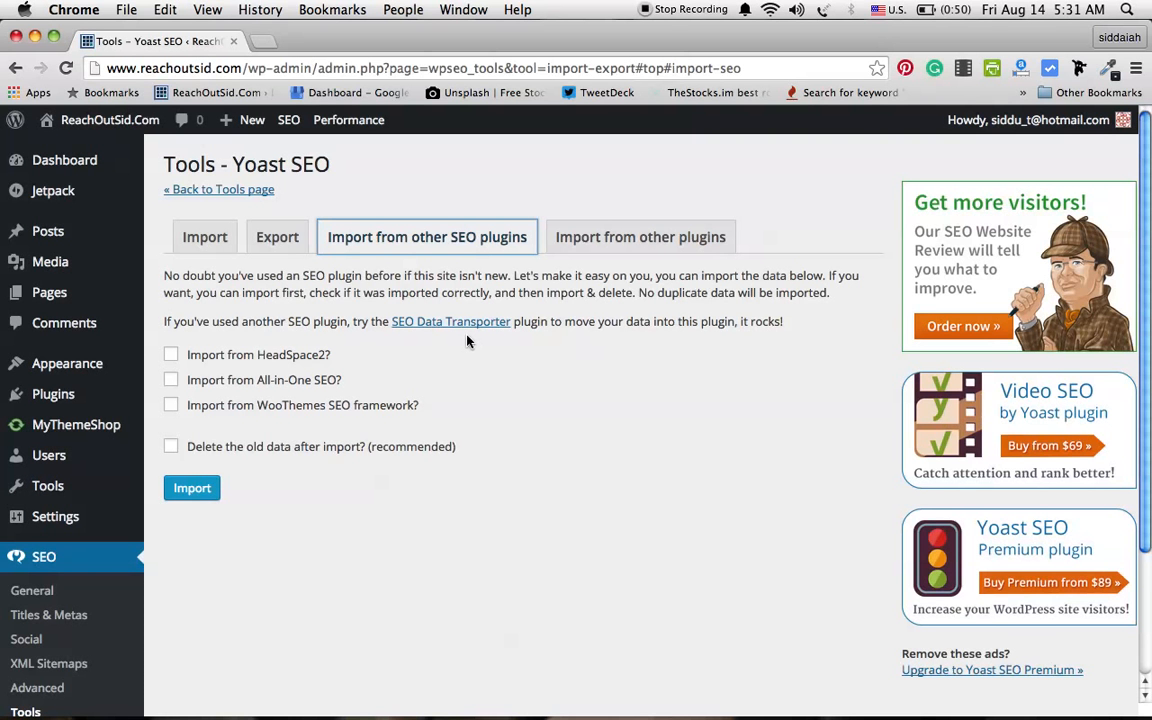
left_click(612, 245)
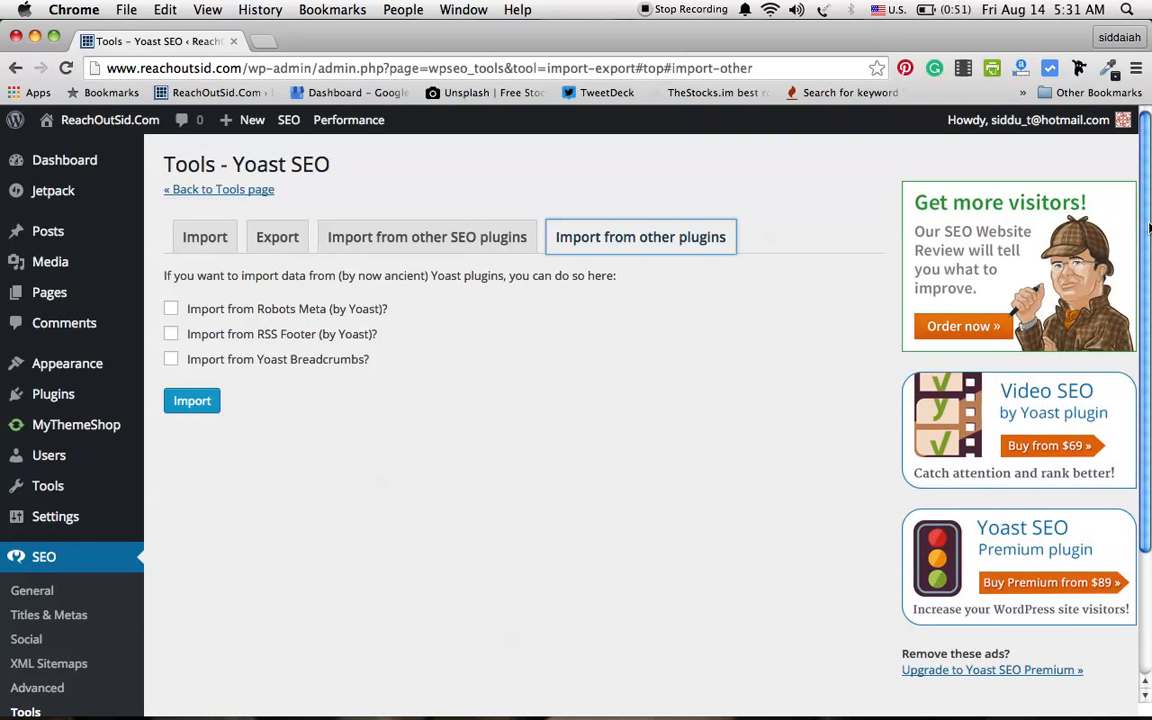
Open the Yoast SEO general settings and choose Person as the company-or-person type in the site owner's info.
left_click_drag(1148, 228, 1145, 327)
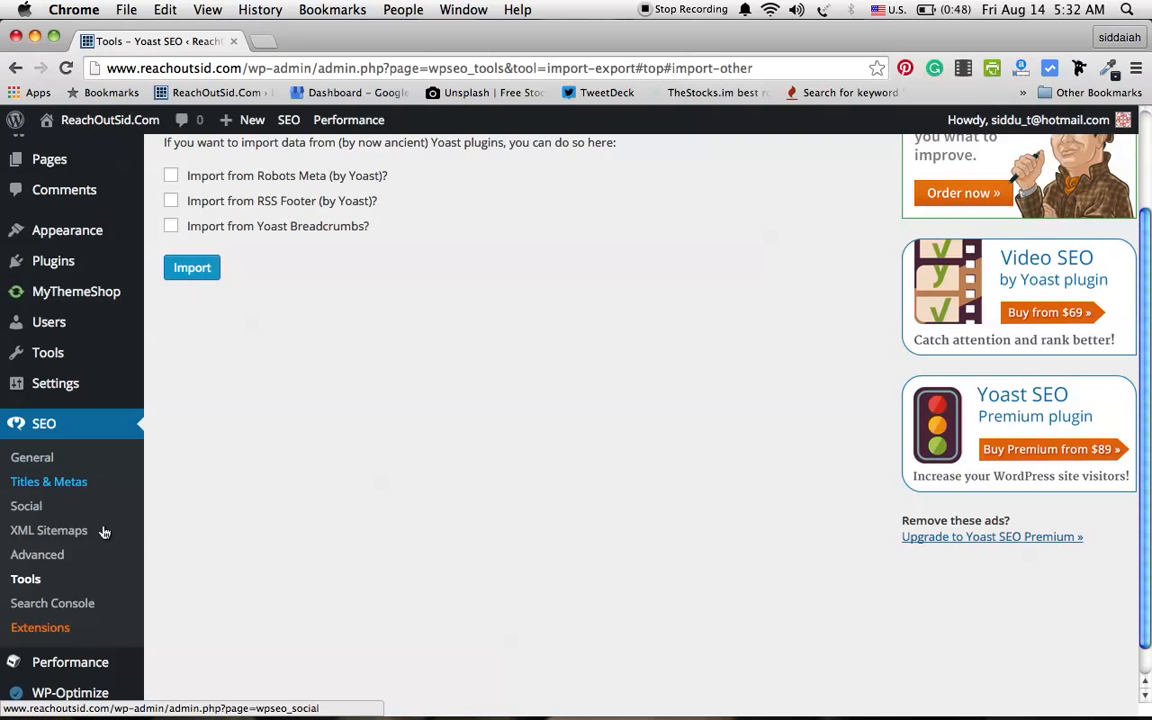
left_click(39, 464)
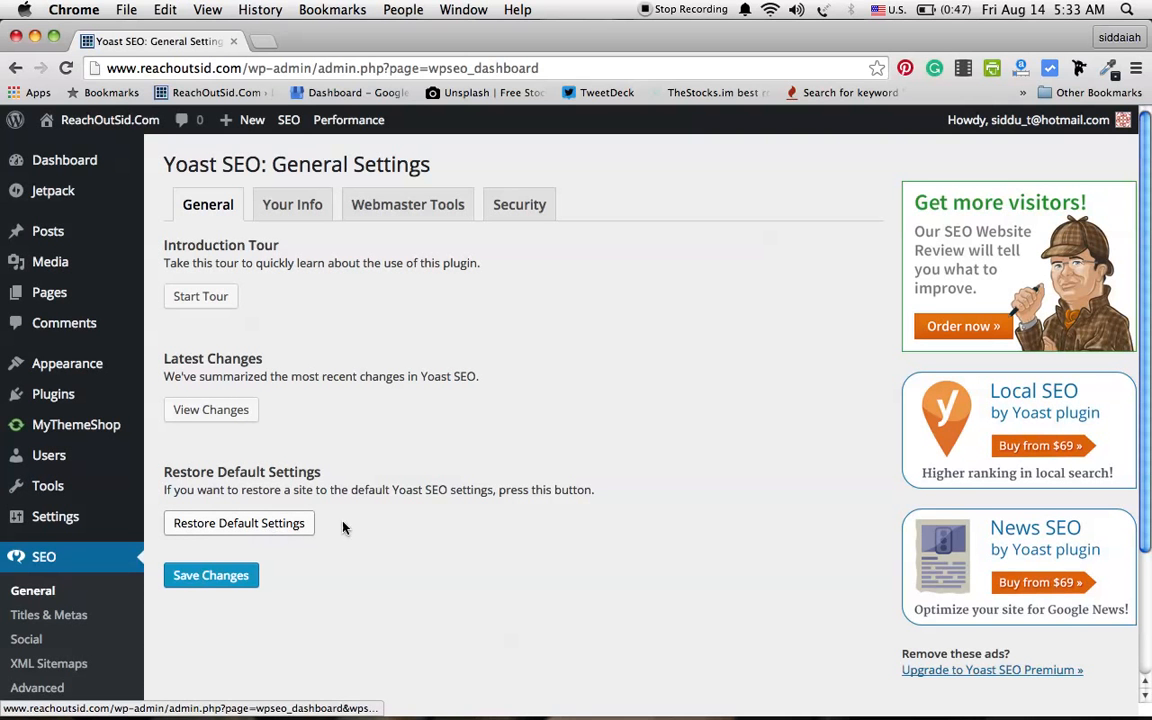
left_click(291, 211)
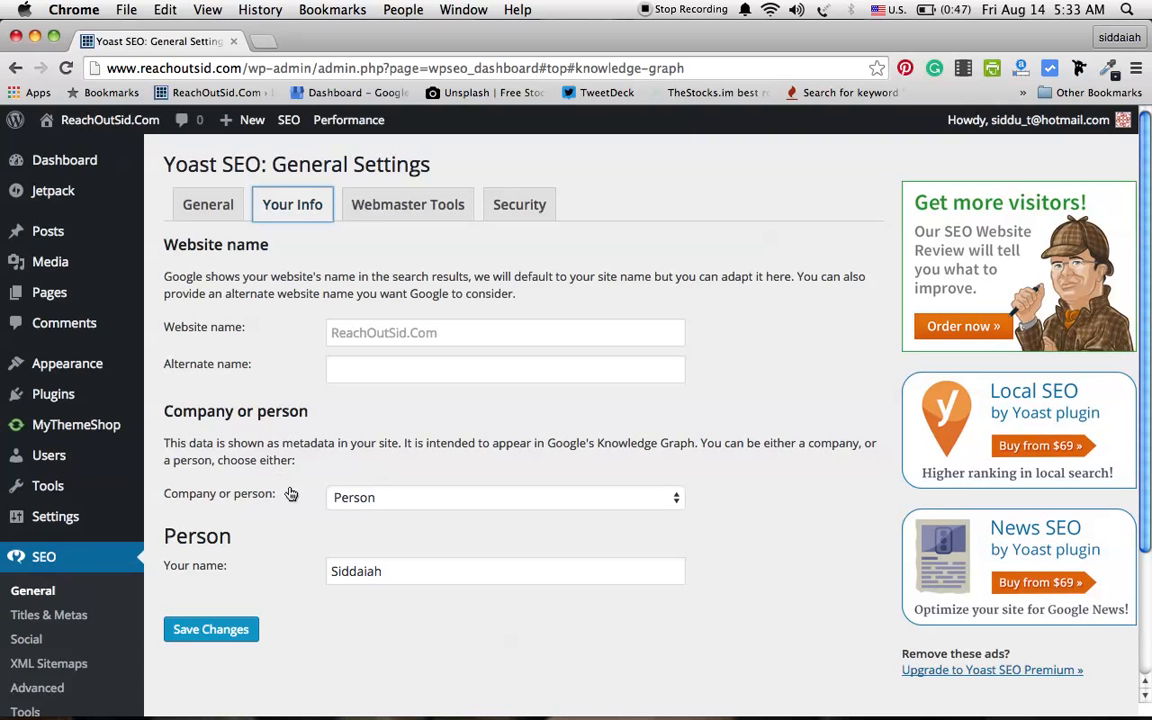
left_click(676, 502)
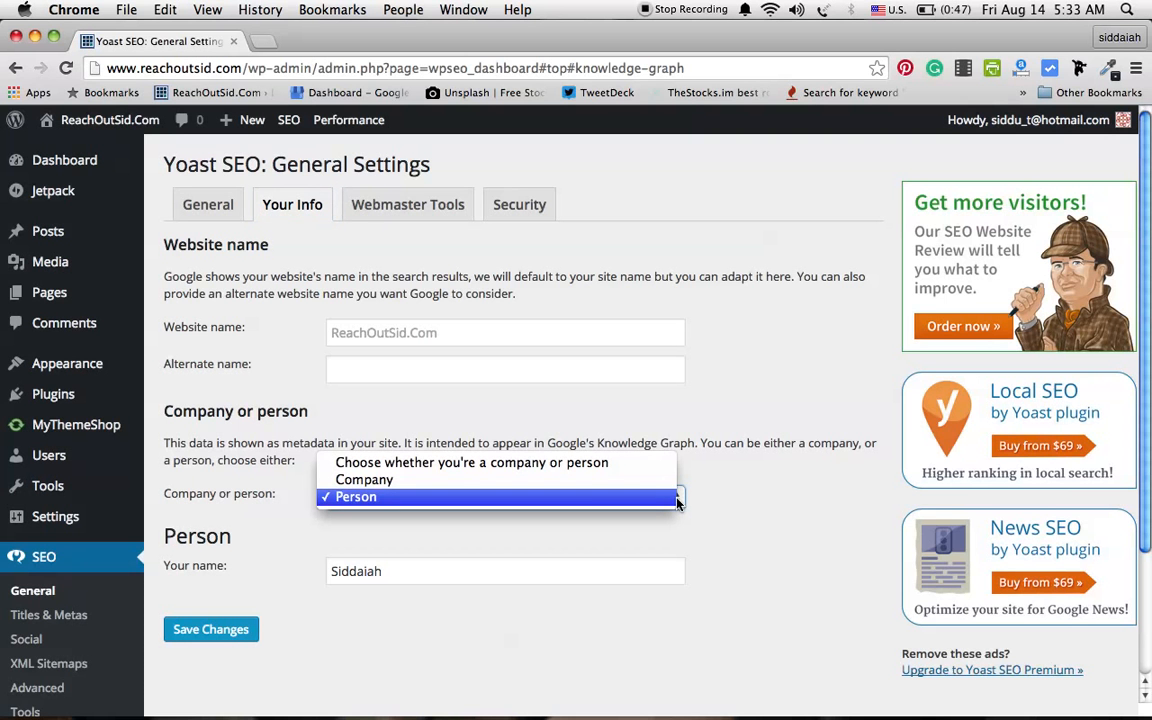
left_click(551, 505)
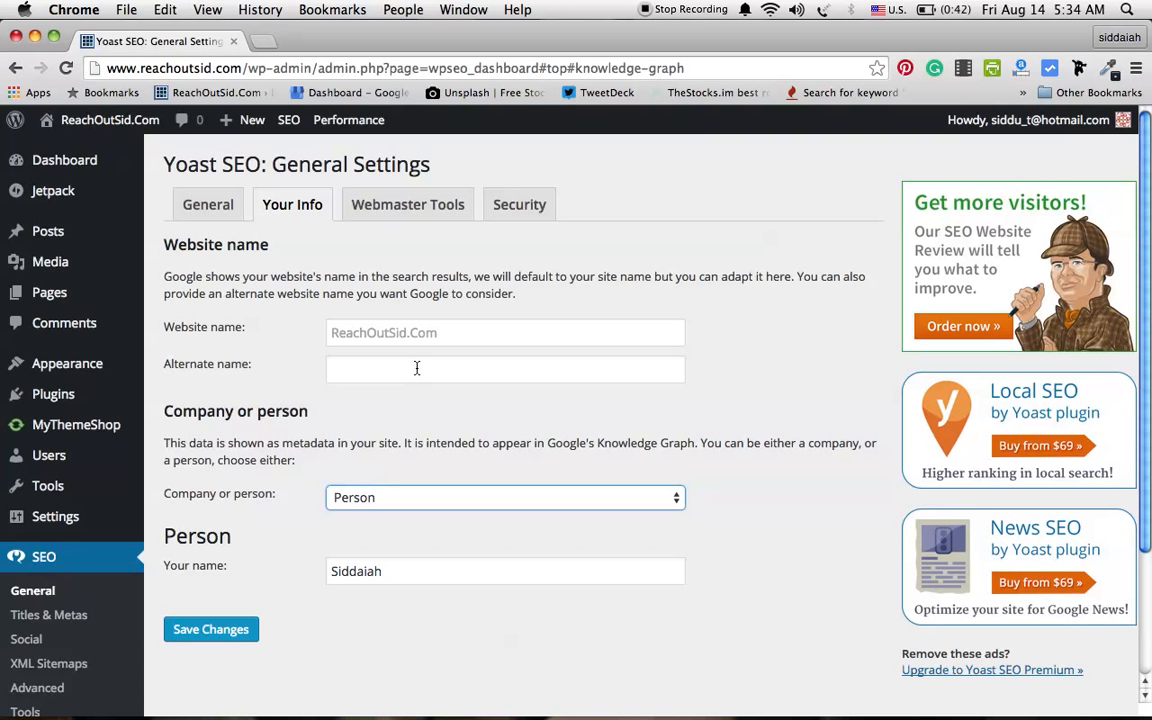
Review the Webmaster Tools verification fields and the Security setting in the Yoast SEO general settings.
left_click(402, 211)
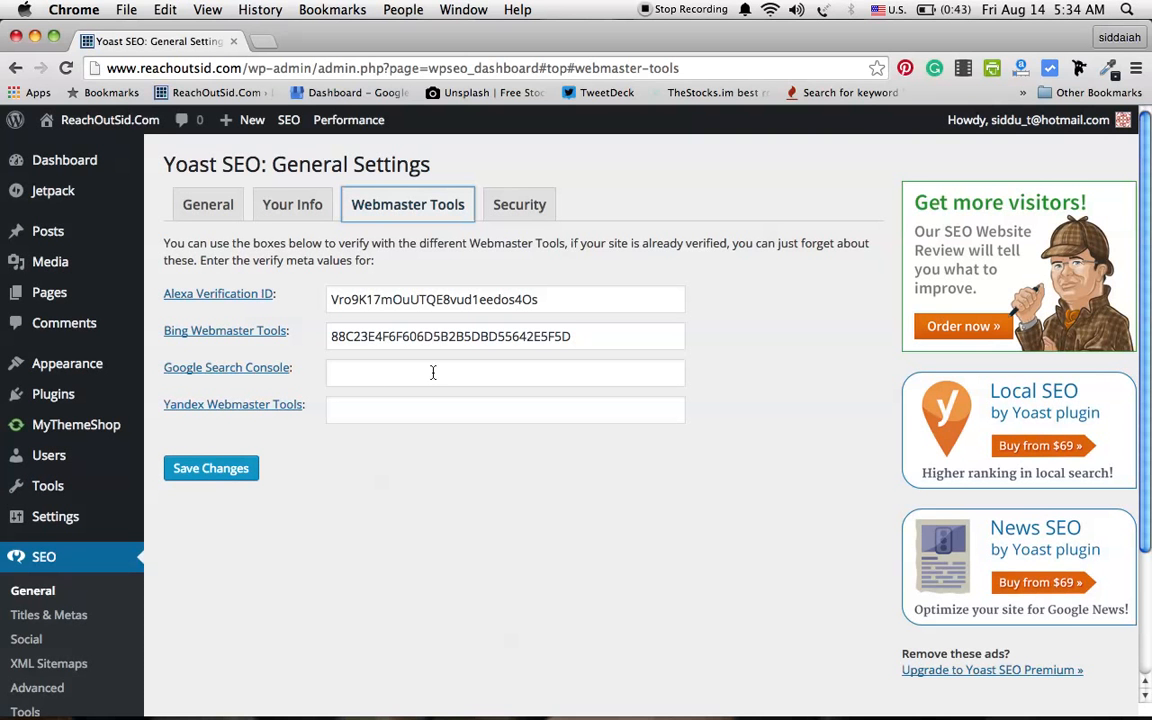
left_click(518, 210)
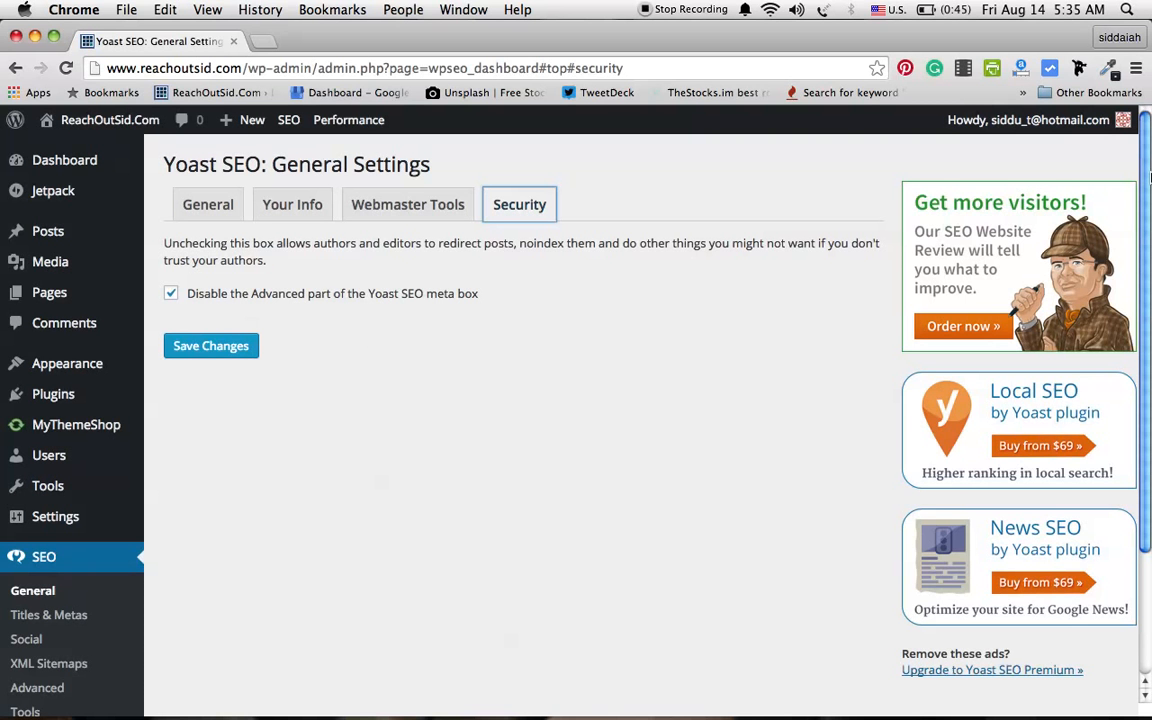
Open the Yoast SEO Titles & Metas settings and review the homepage title, meta description and meta keywords templates.
left_click_drag(1146, 178, 1147, 253)
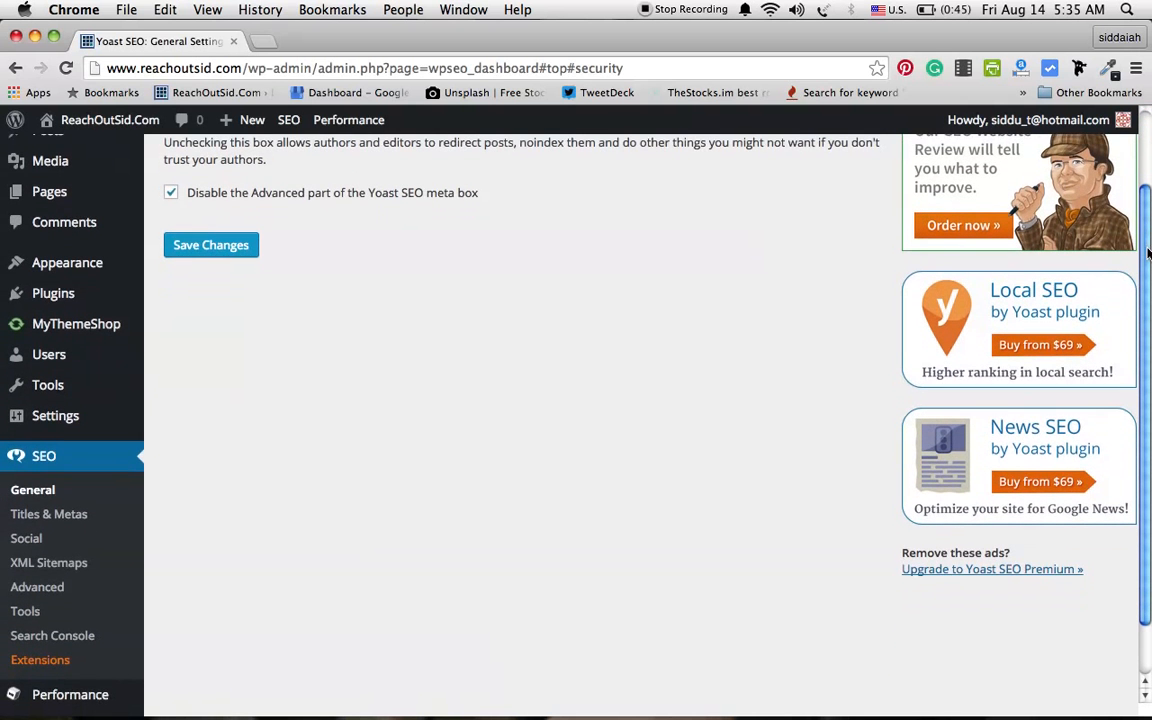
left_click(68, 516)
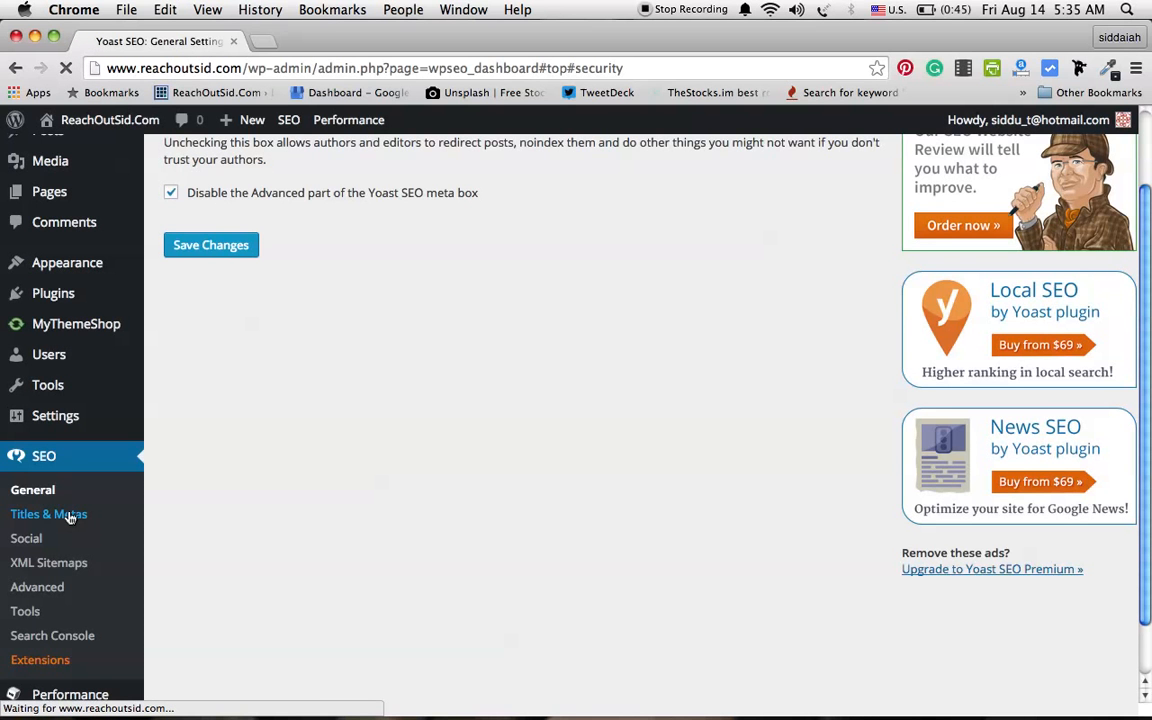
left_click(70, 517)
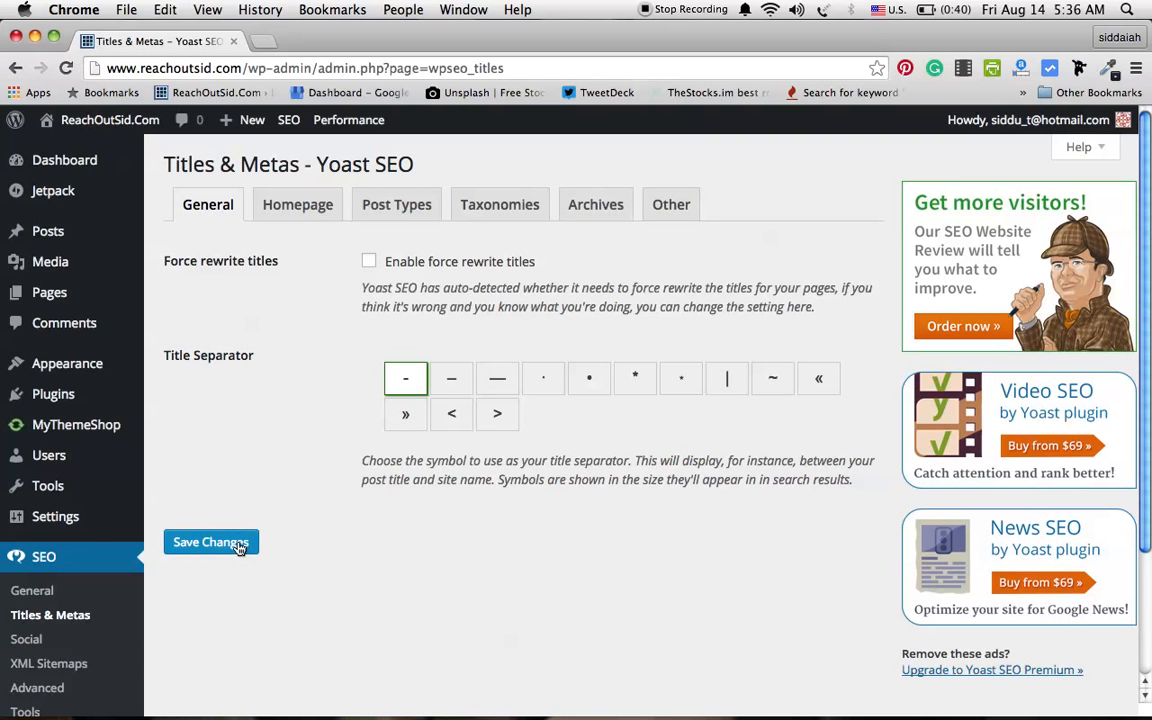
left_click(291, 212)
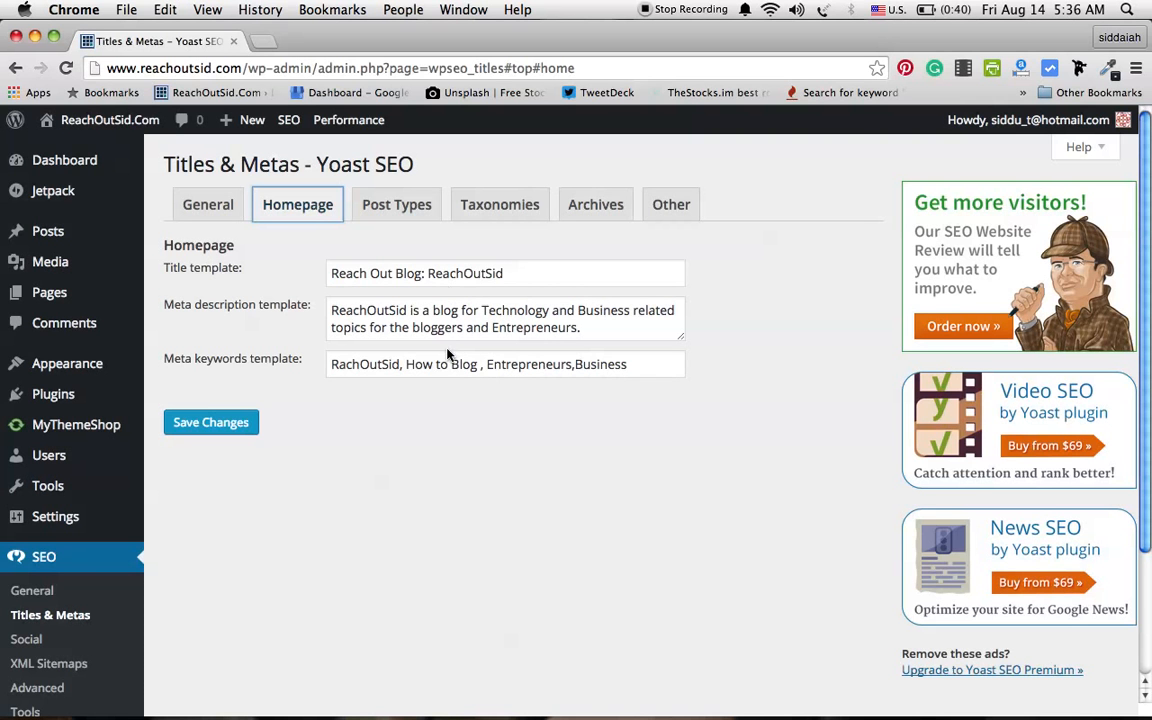
right_click(303, 321)
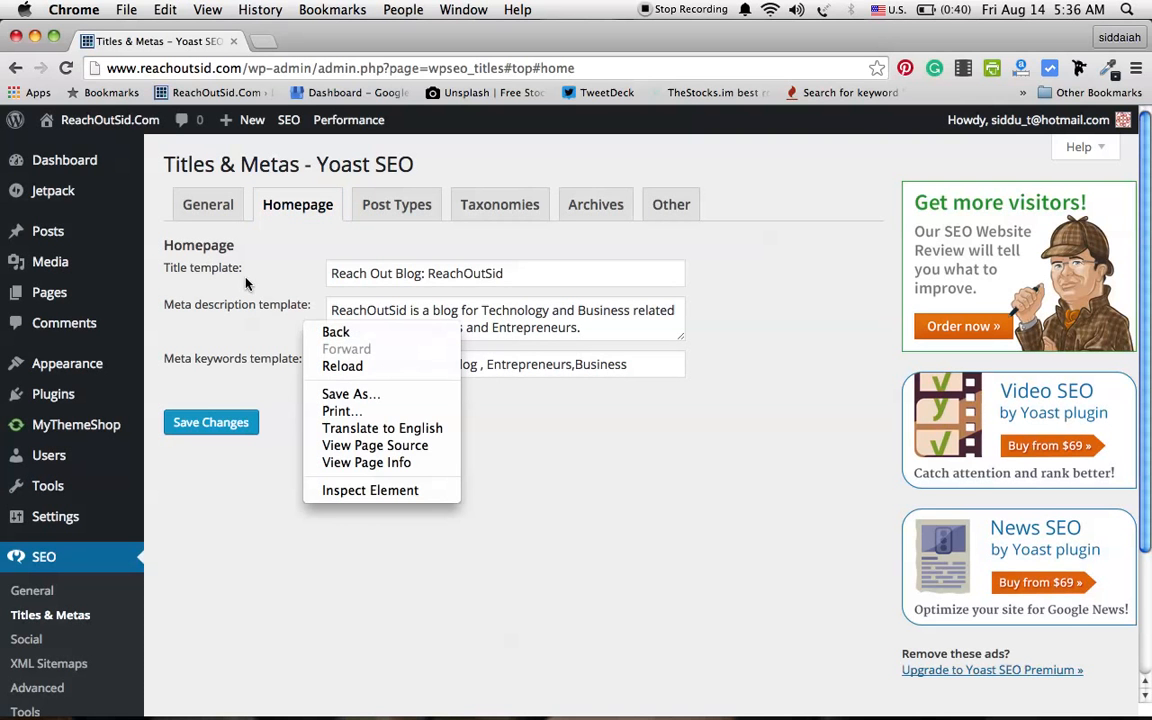
left_click(272, 278)
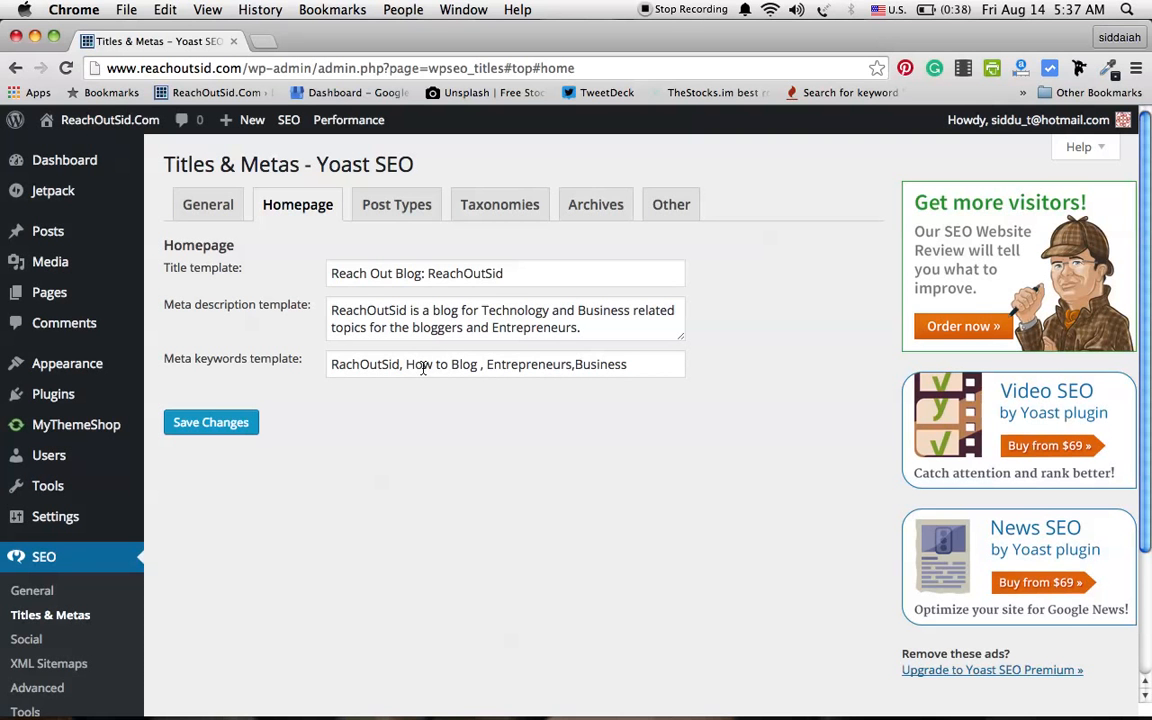
Review the Post Types title and meta templates for posts, pages and media in Titles & Metas.
left_click(390, 208)
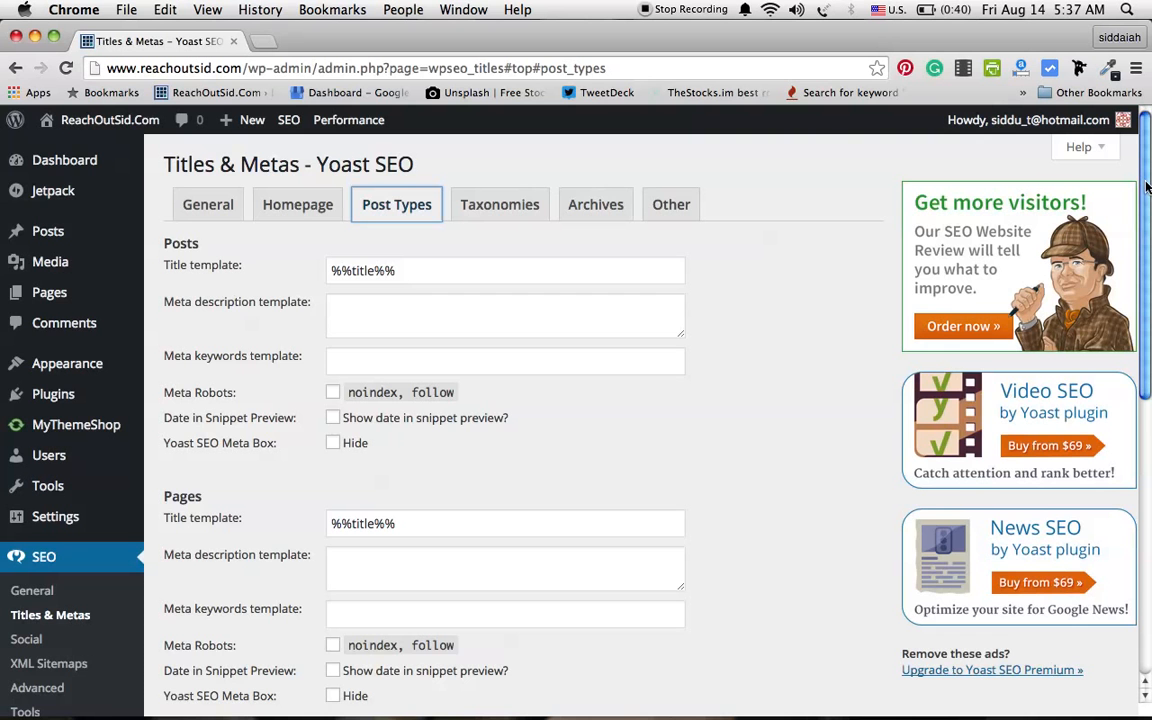
left_click_drag(1146, 187, 1145, 210)
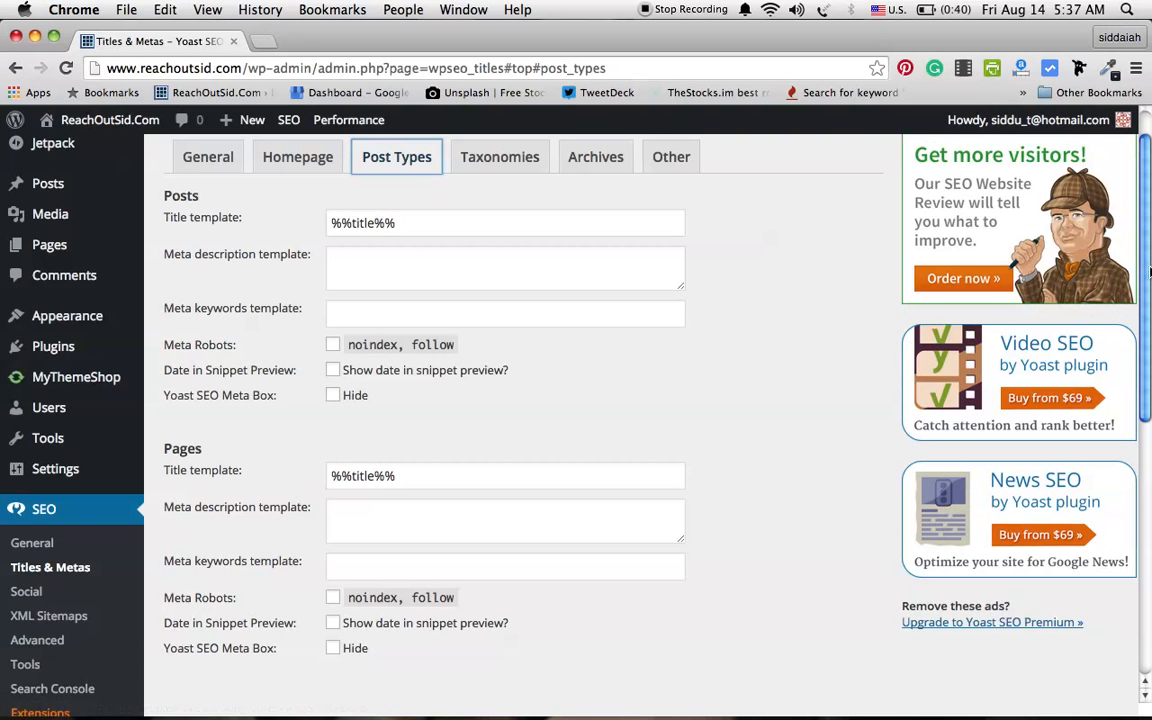
scroll(1150, 272, "down", 2)
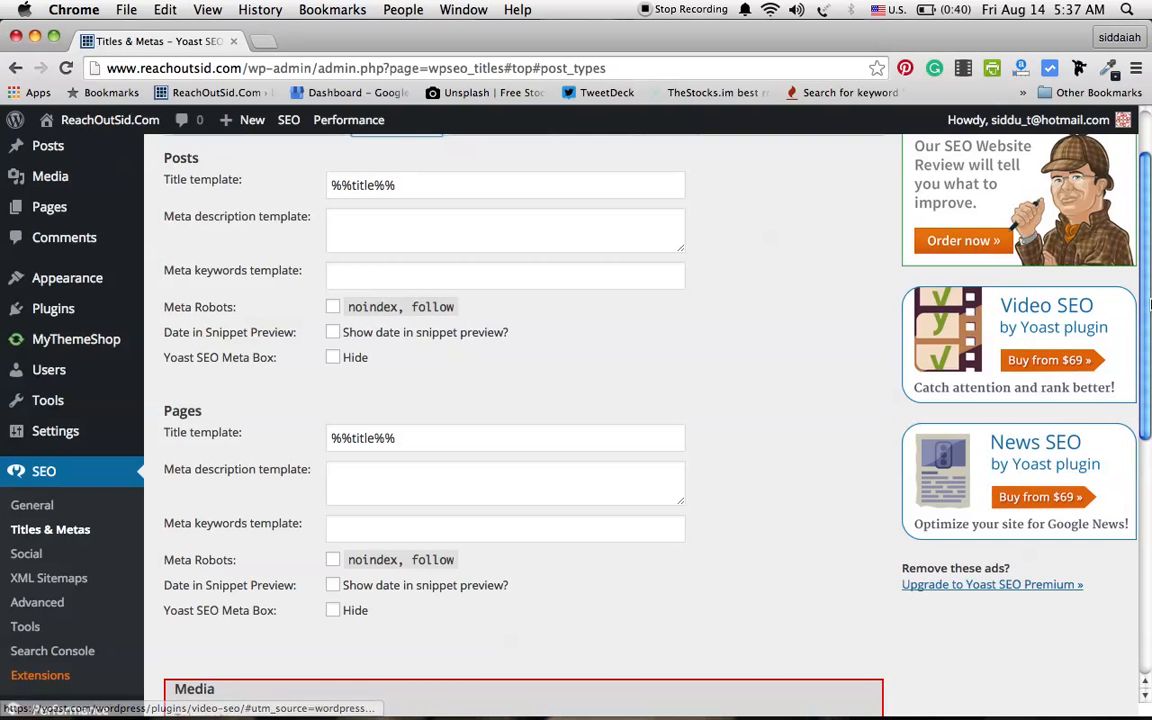
left_click_drag(1148, 306, 1142, 506)
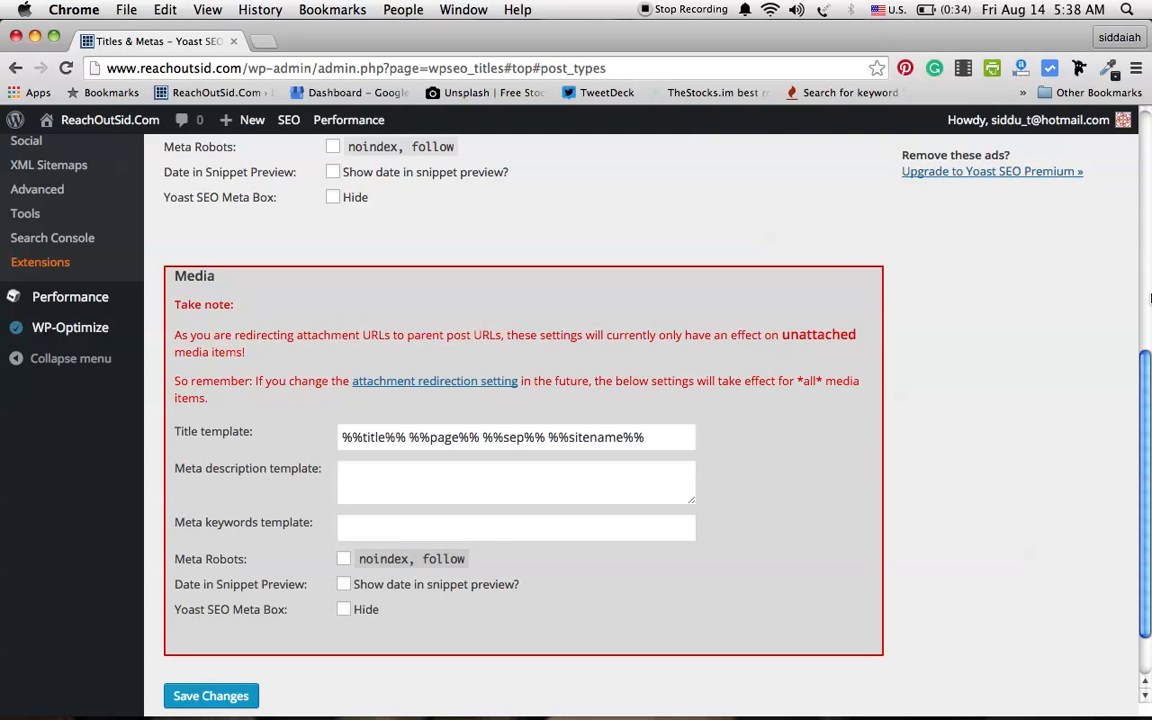
left_click_drag(1147, 368, 1148, 165)
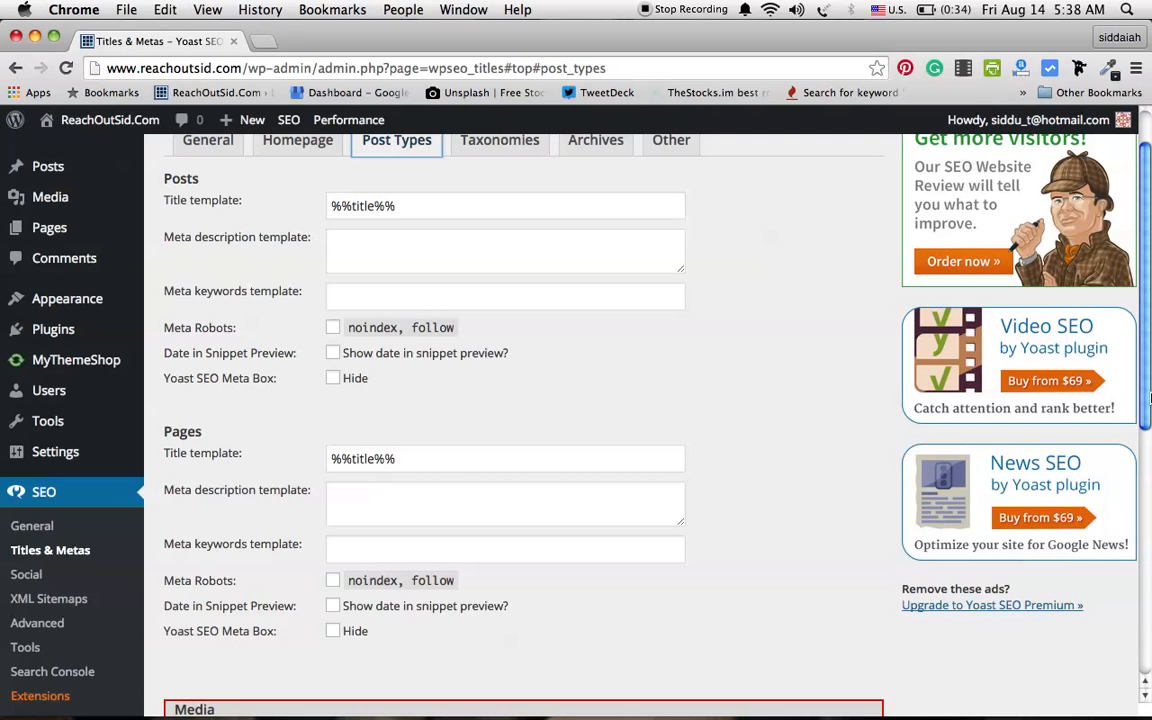
scroll(1148, 398, "up", 2)
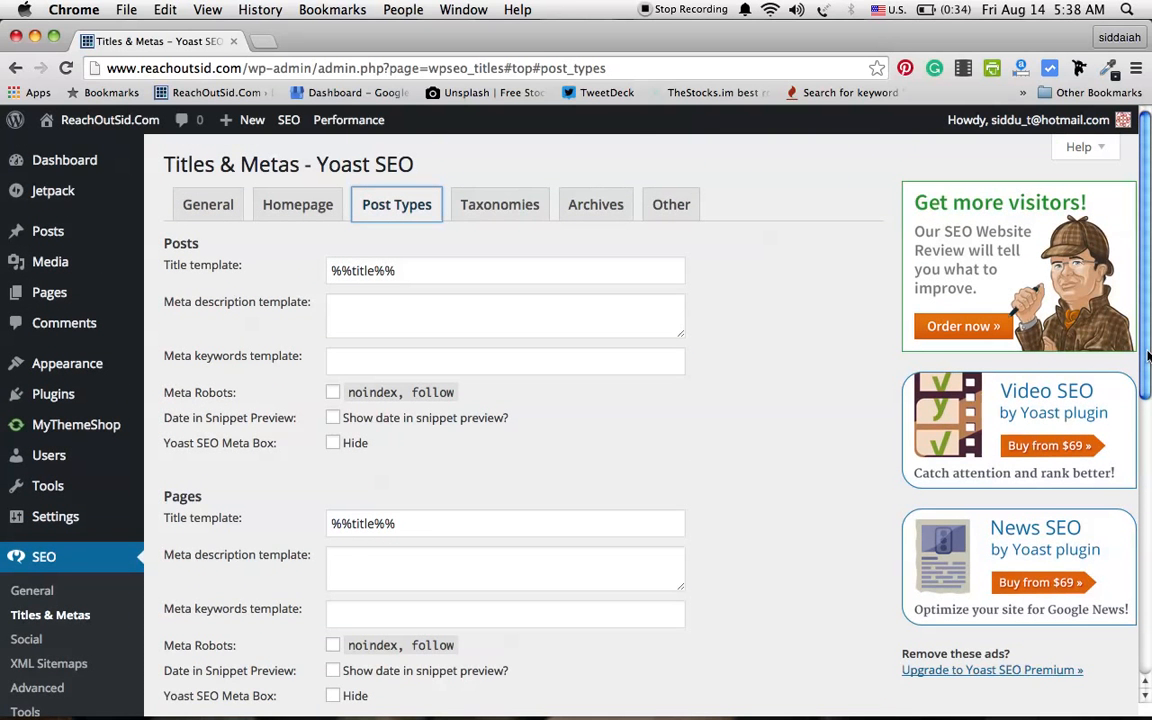
Enable the "noindex, follow" meta robots option for Categories in the Taxonomies settings.
left_click(512, 207)
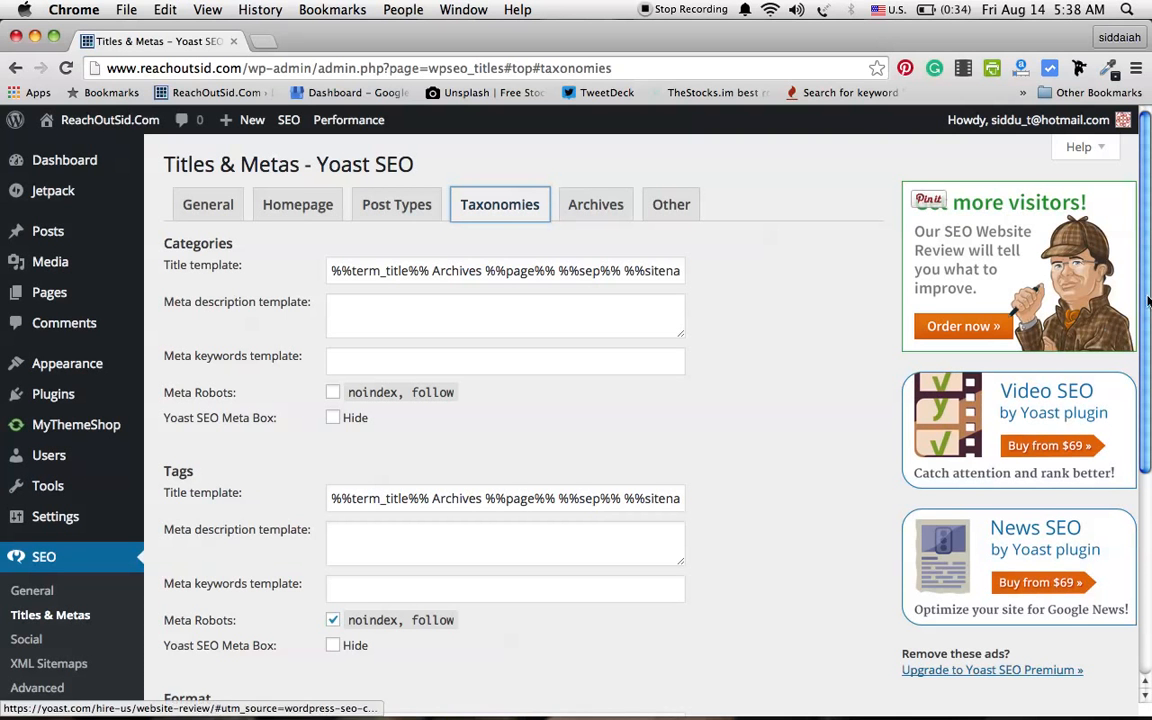
scroll(1148, 300, "down", 3)
scroll(1148, 350, "down", 2)
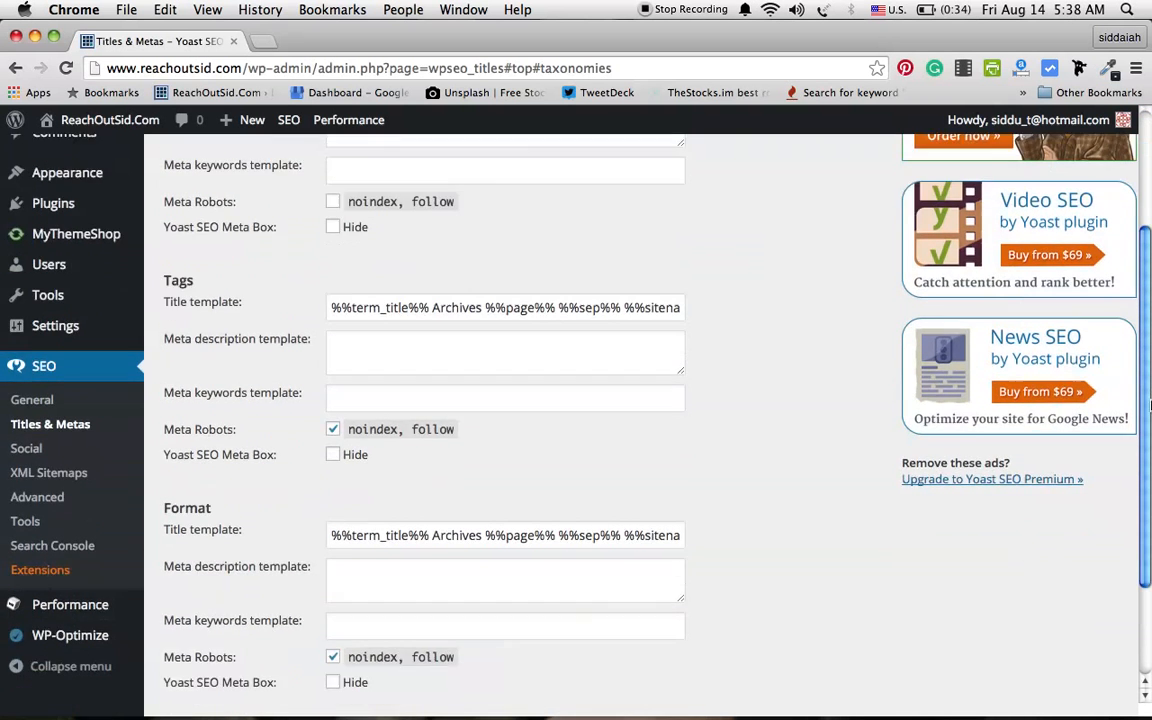
scroll(1148, 350, "up", 5)
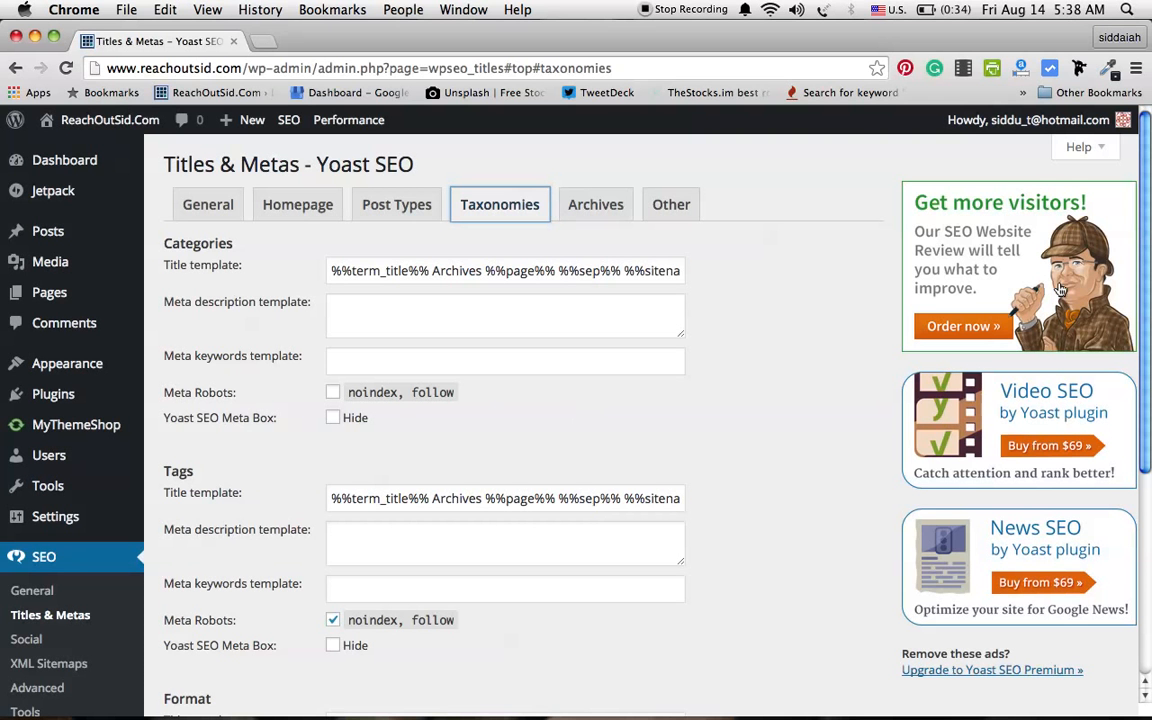
left_click_drag(1147, 250, 1146, 279)
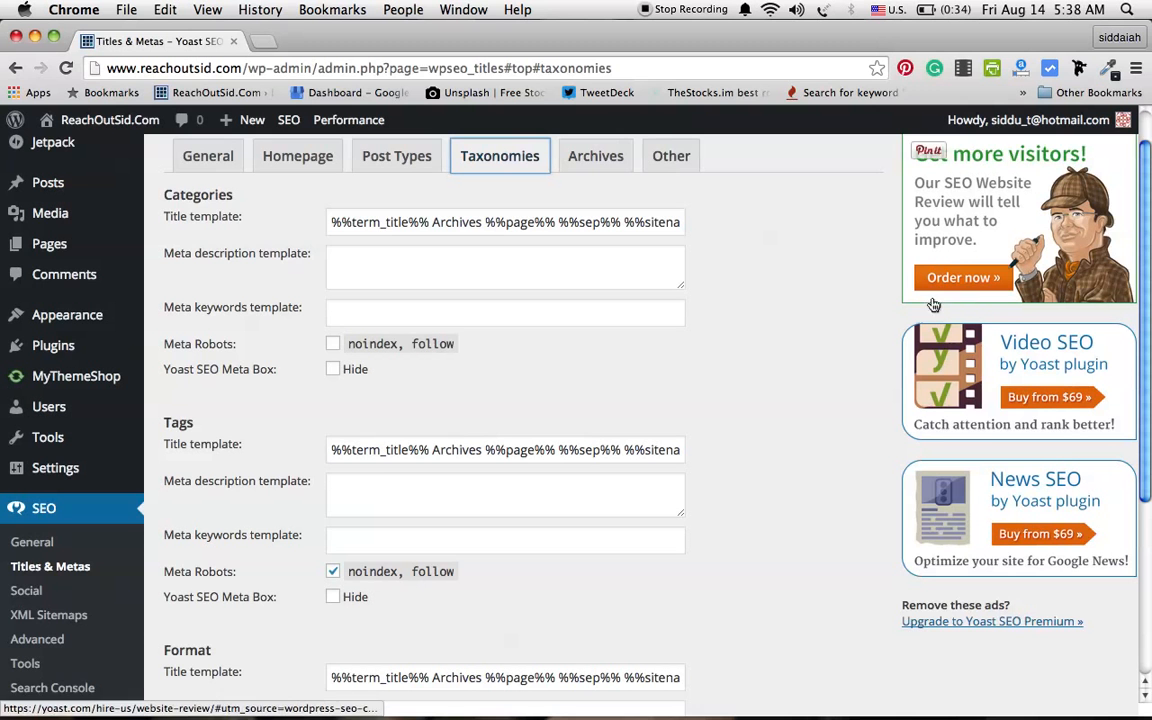
left_click_drag(1147, 250, 1147, 355)
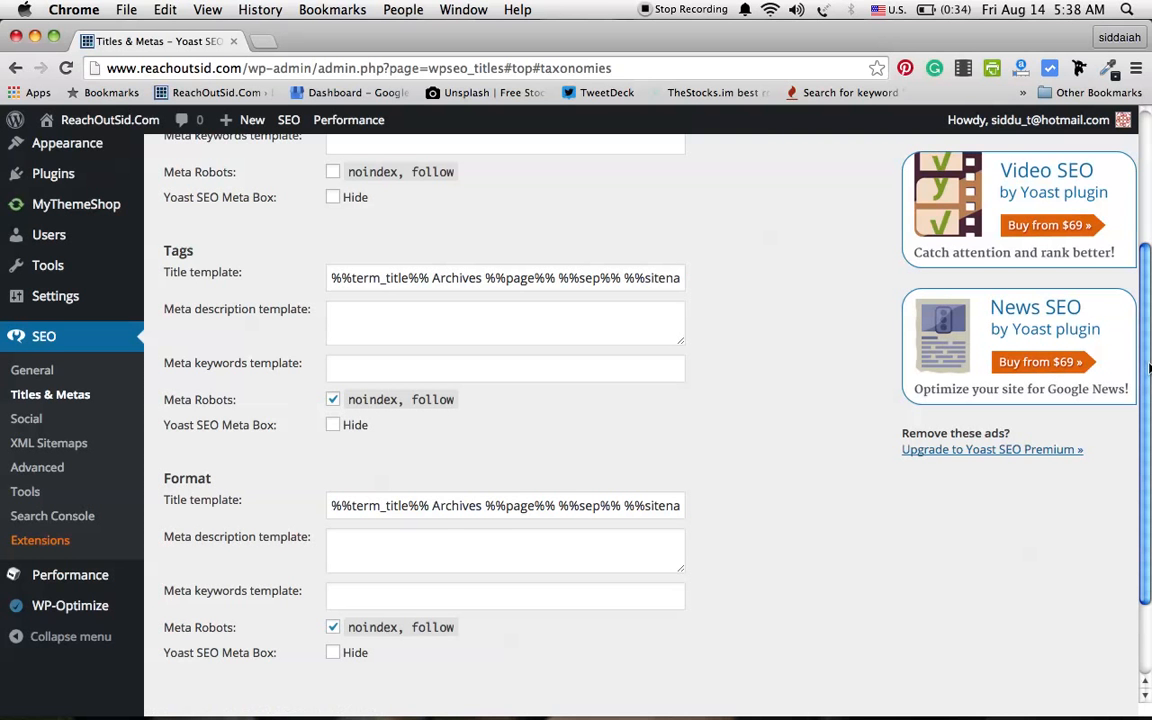
left_click_drag(1149, 368, 1149, 393)
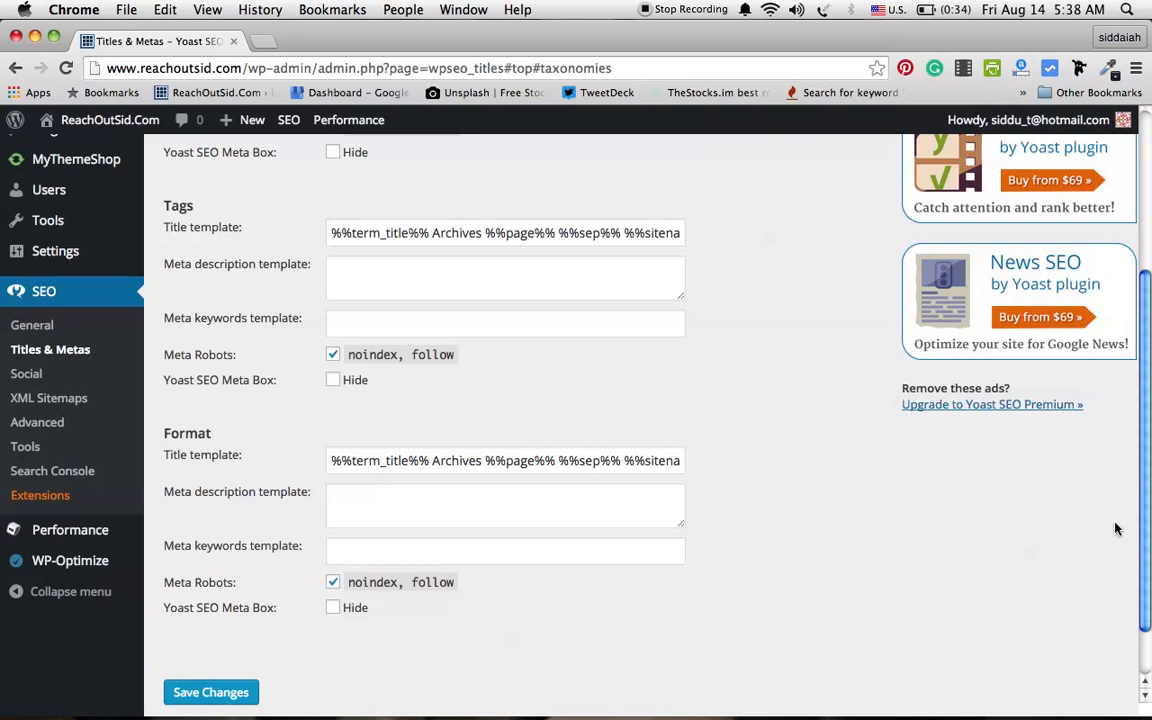
left_click_drag(1149, 505, 1145, 415)
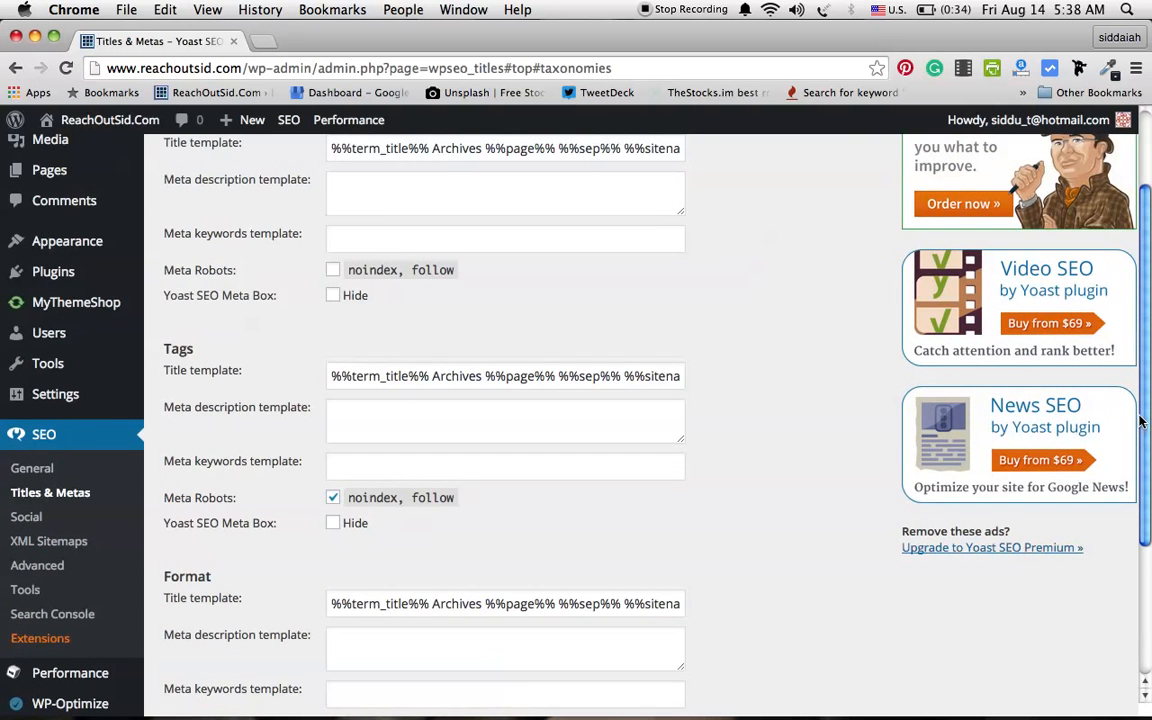
left_click(333, 271)
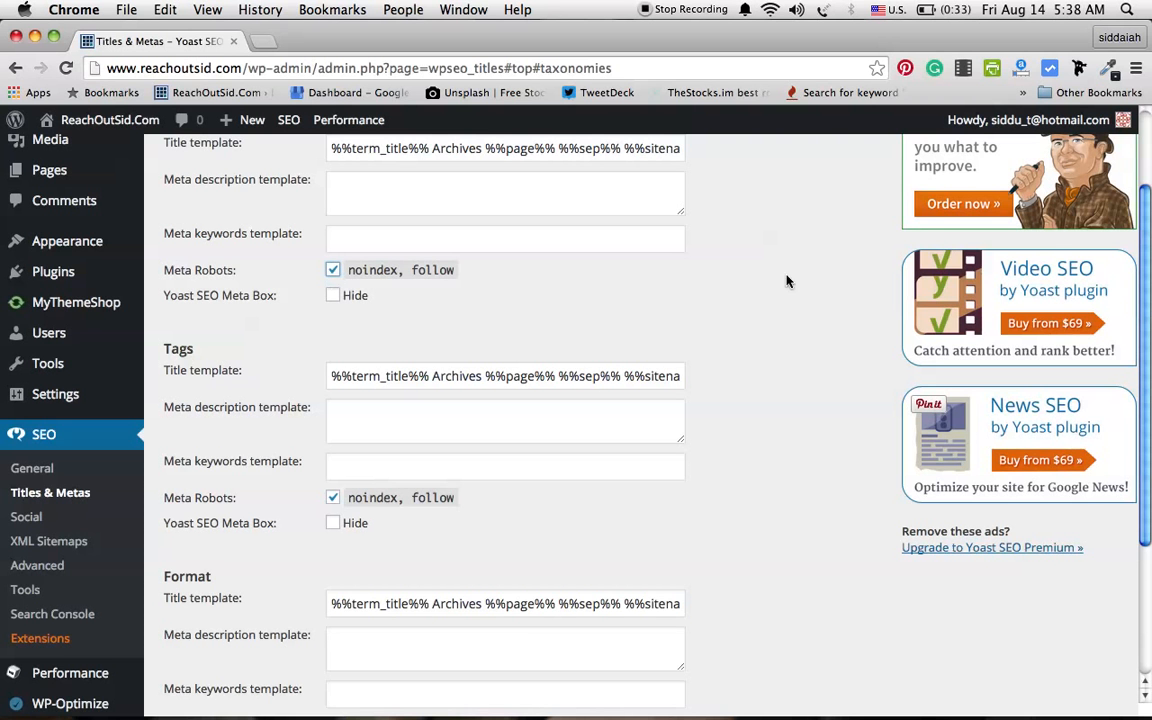
Check the meta robots and template settings for Categories, Tags and Format in the Taxonomies settings.
left_click_drag(1149, 240, 1148, 190)
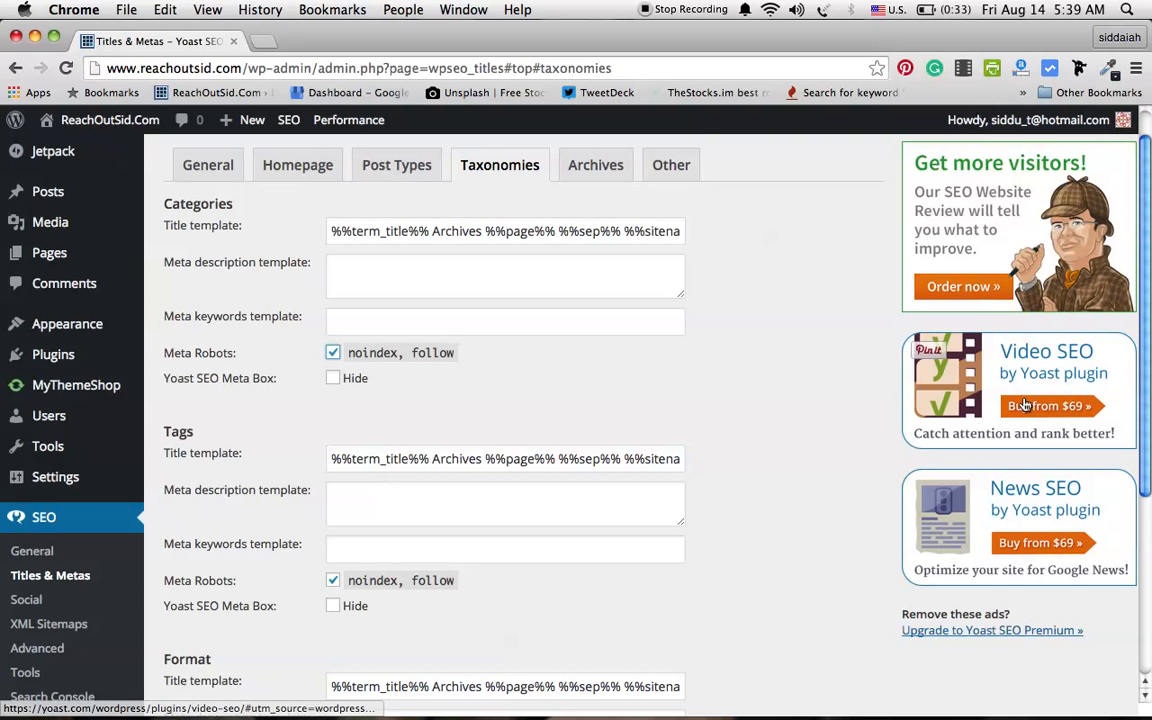
left_click_drag(1150, 318, 1140, 481)
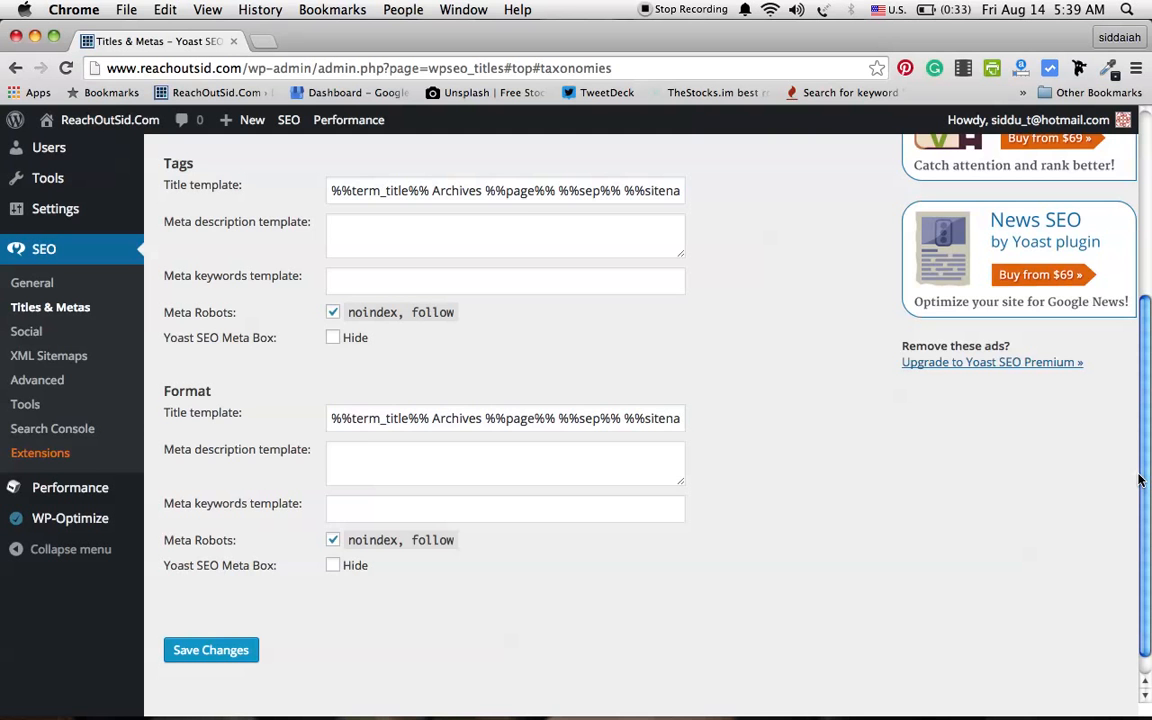
left_click_drag(1139, 474, 1139, 471)
scroll(1134, 404, "up", 3)
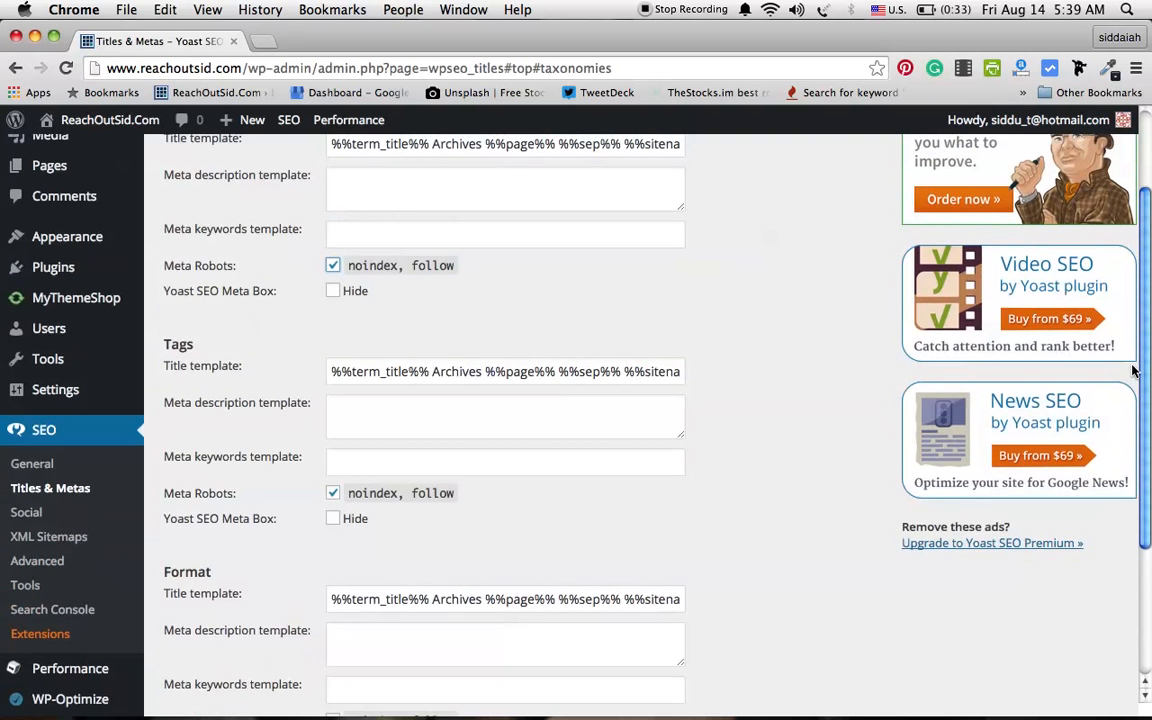
Save the Taxonomies settings in Titles & Metas.
scroll(1131, 400, "down", 5)
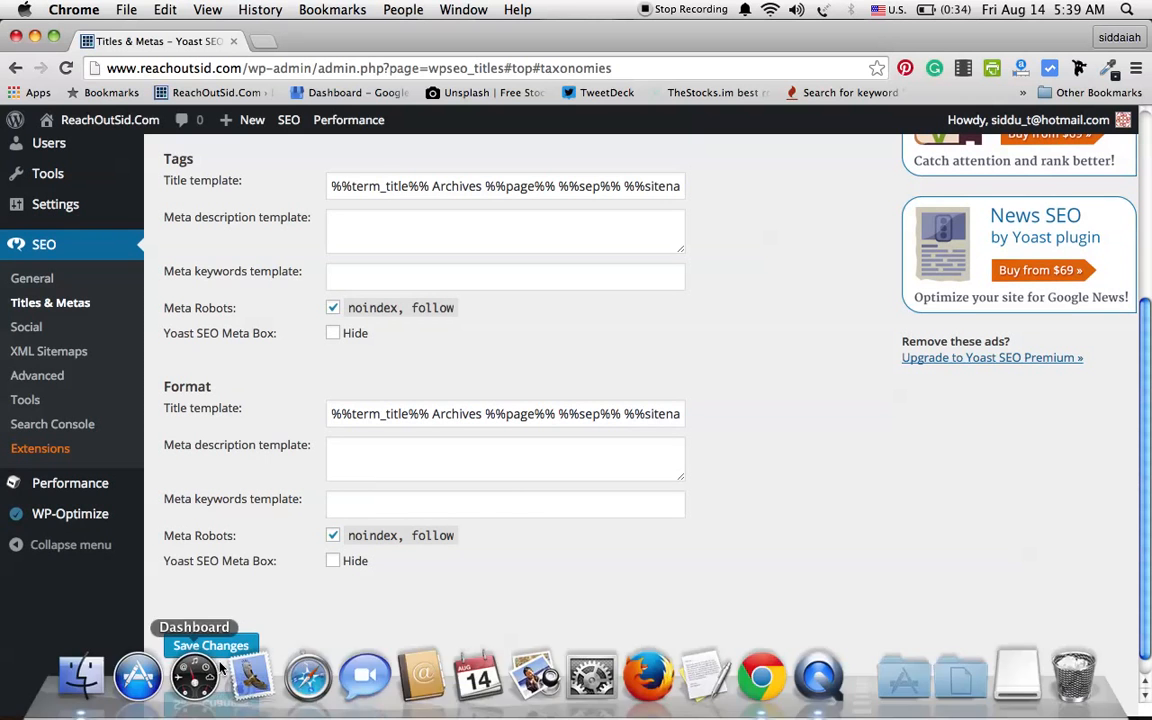
left_click(240, 647)
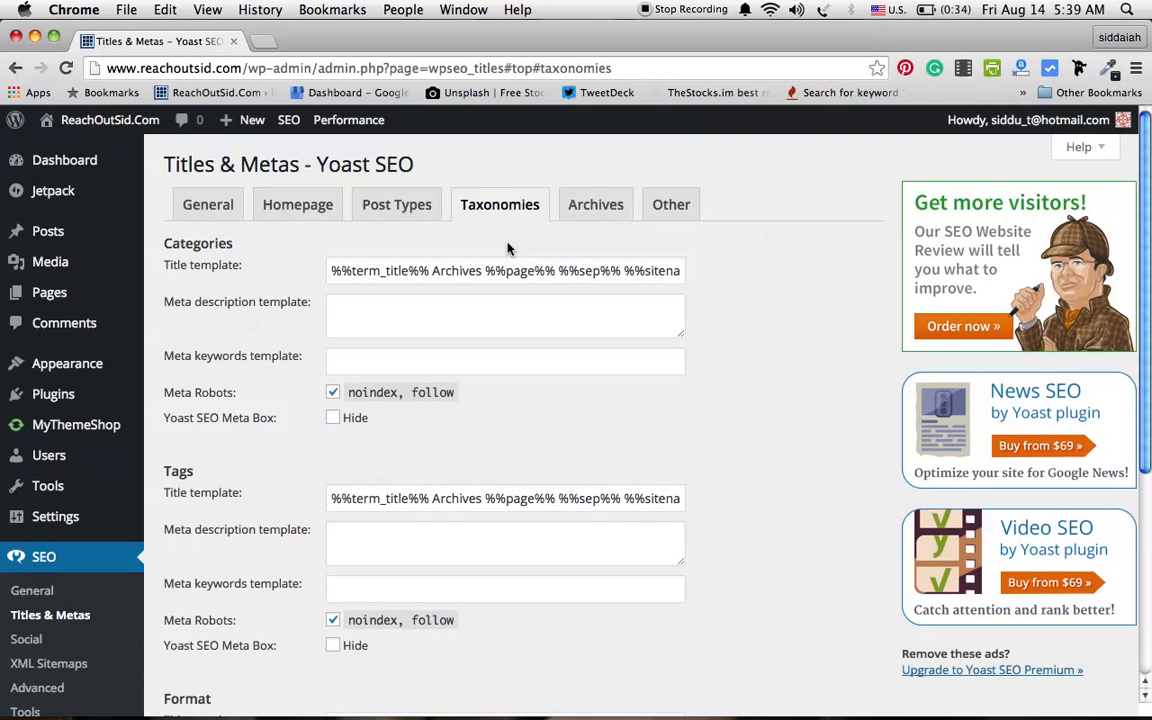
Review the Archives templates and duplicate content prevention options, and the sitewide meta settings under Other in Titles & Metas.
left_click(592, 209)
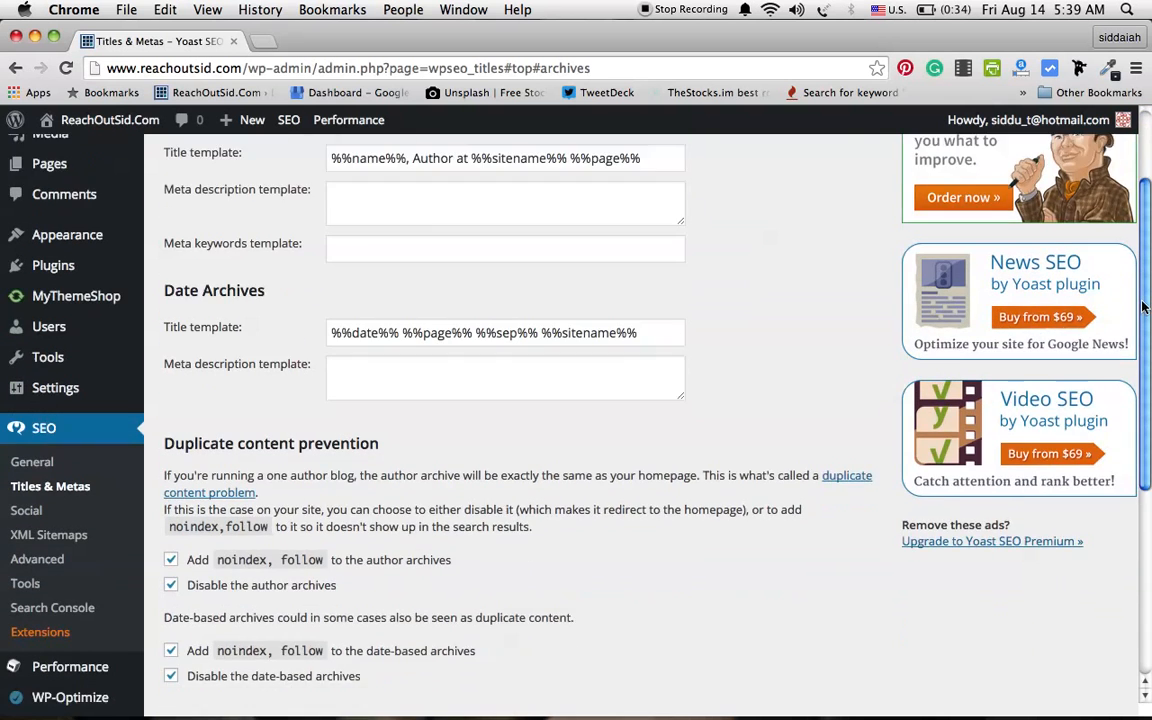
left_click_drag(1148, 237, 1146, 327)
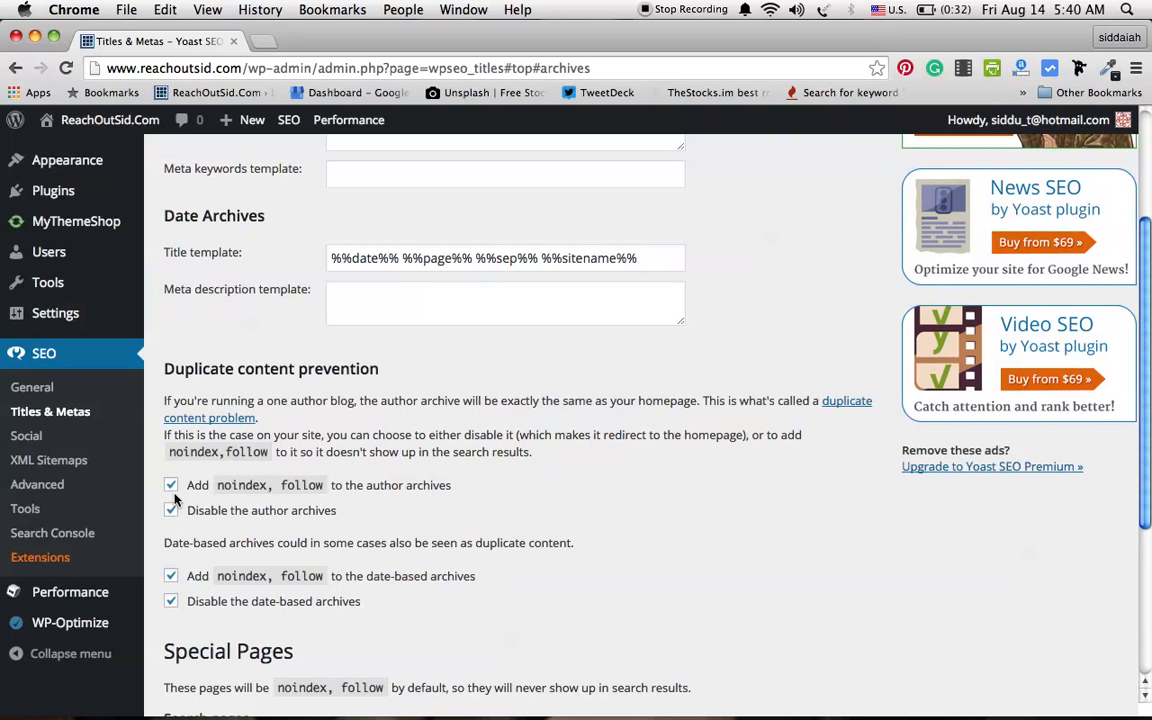
left_click(171, 575)
left_click(171, 575)
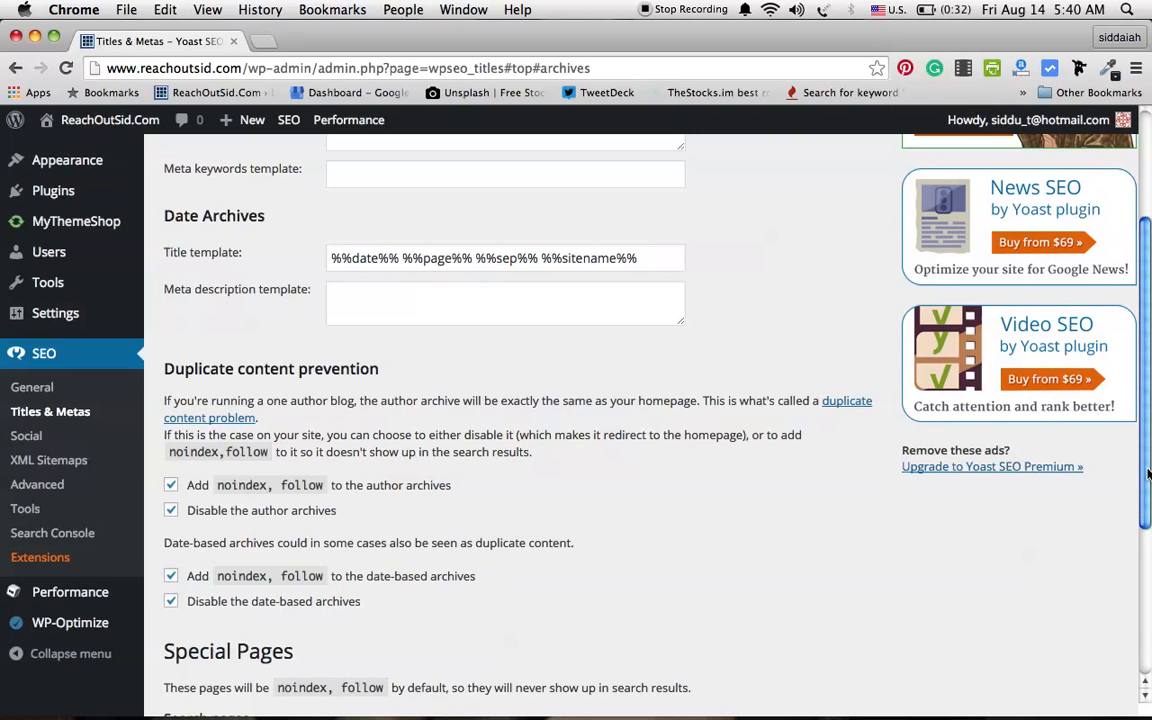
left_click_drag(1148, 474, 1150, 368)
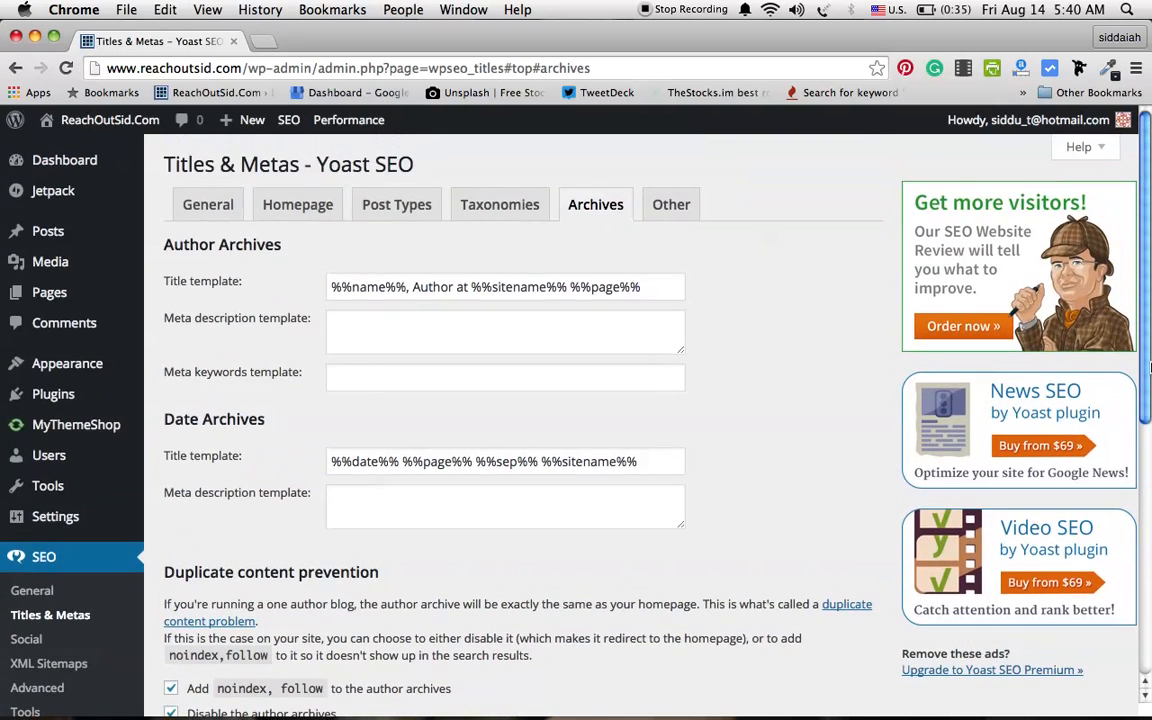
left_click(671, 218)
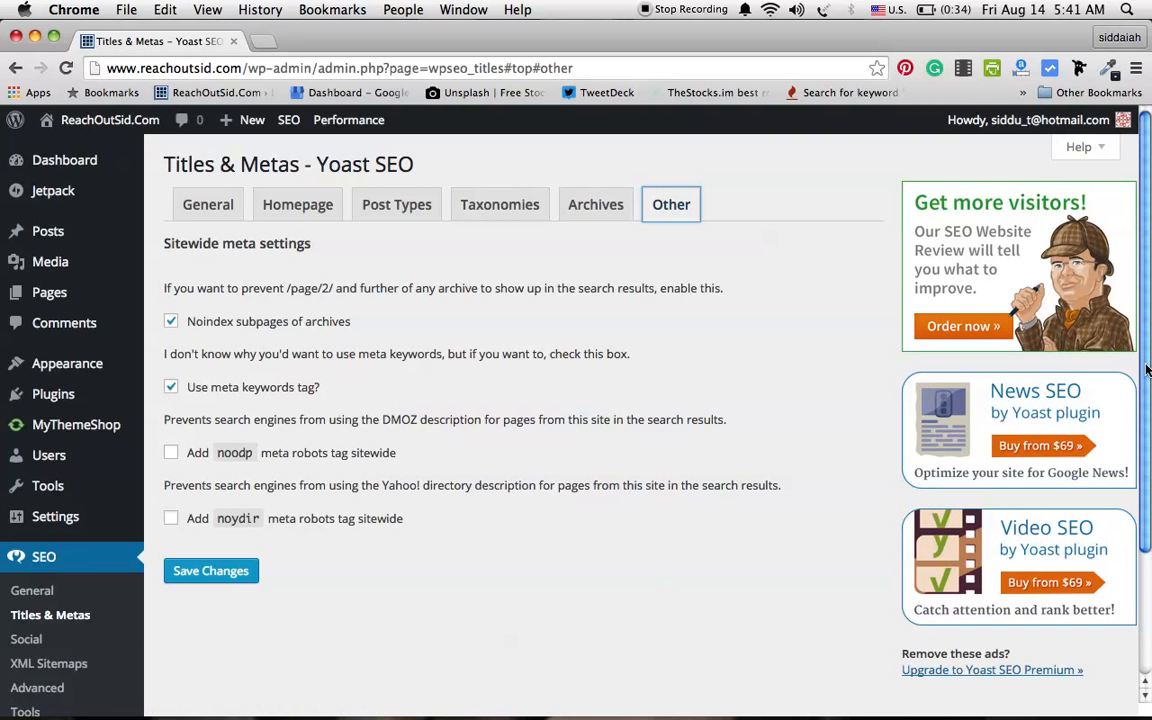
Open the Yoast SEO Social settings and review the social account URLs and the Facebook Open Graph options.
scroll(1147, 370, "down", 2)
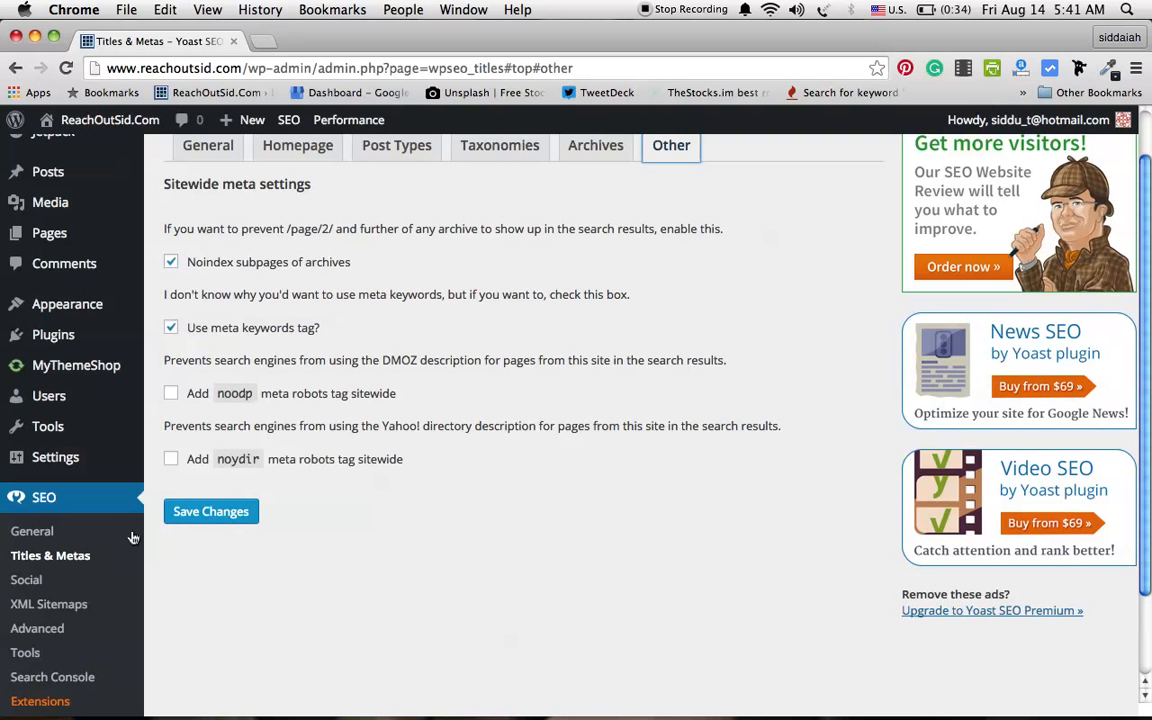
left_click(27, 581)
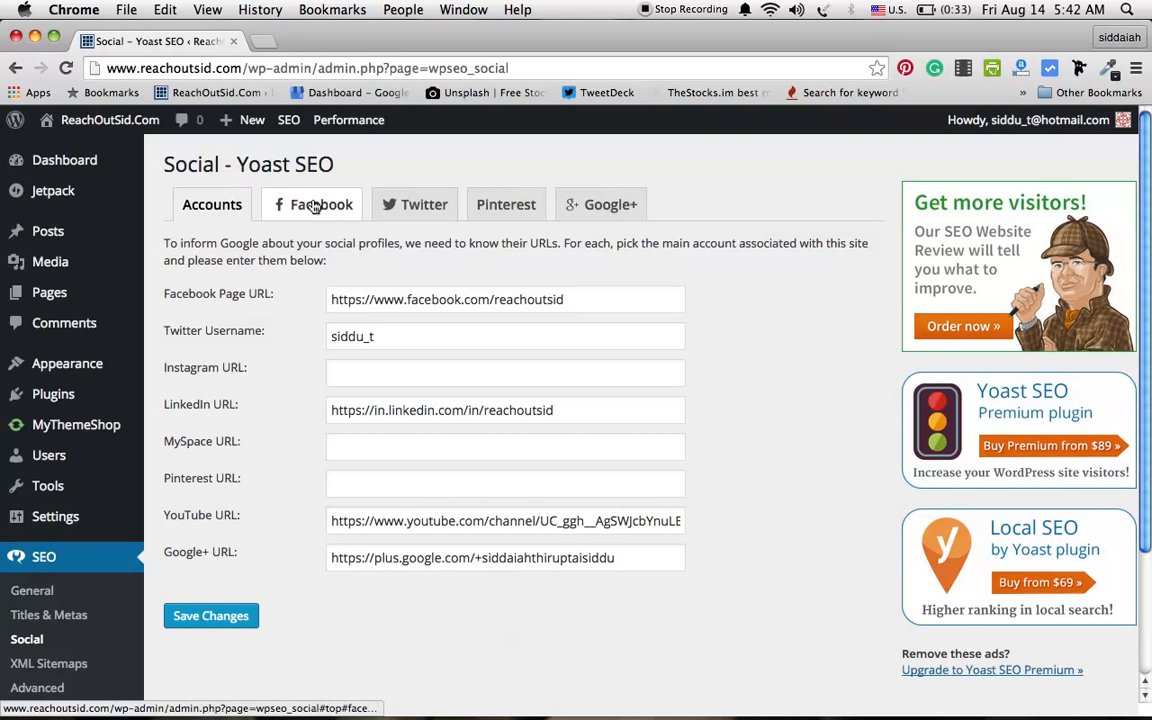
left_click(313, 205)
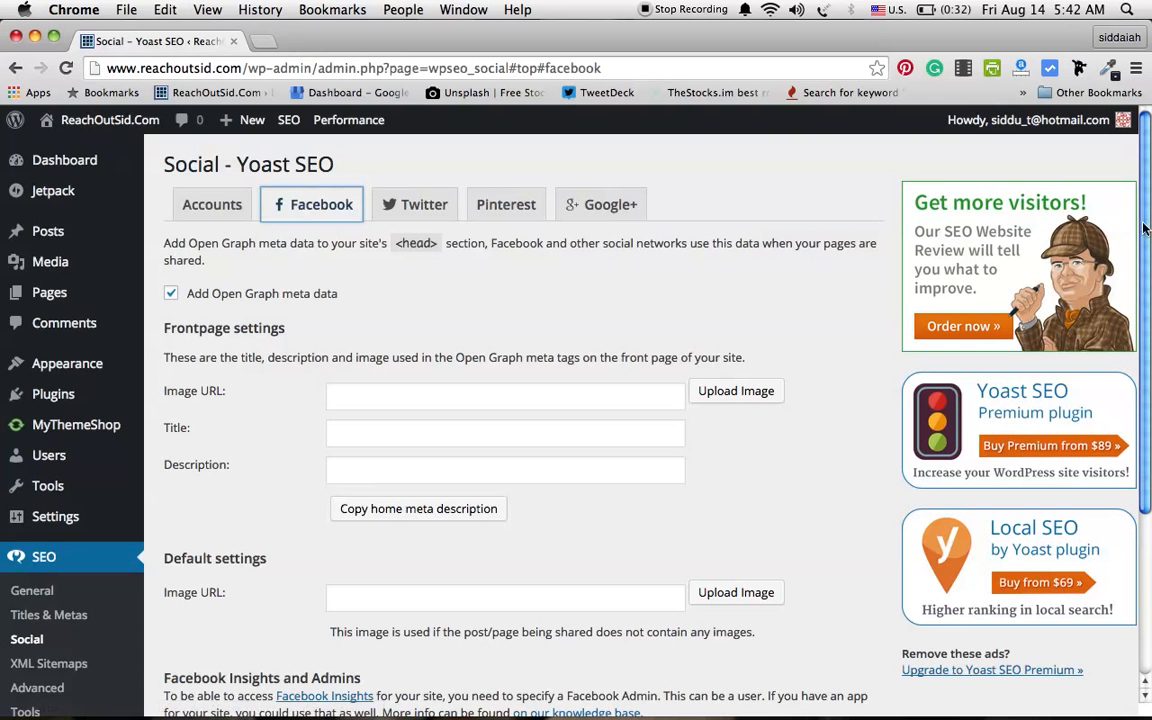
mouse_move(1147, 229)
left_mouse_down()
mouse_move(1138, 405)
mouse_move(1150, 225)
left_mouse_up()
Choose "Summary with large image" as the default Twitter card type in the Social settings.
left_click(418, 214)
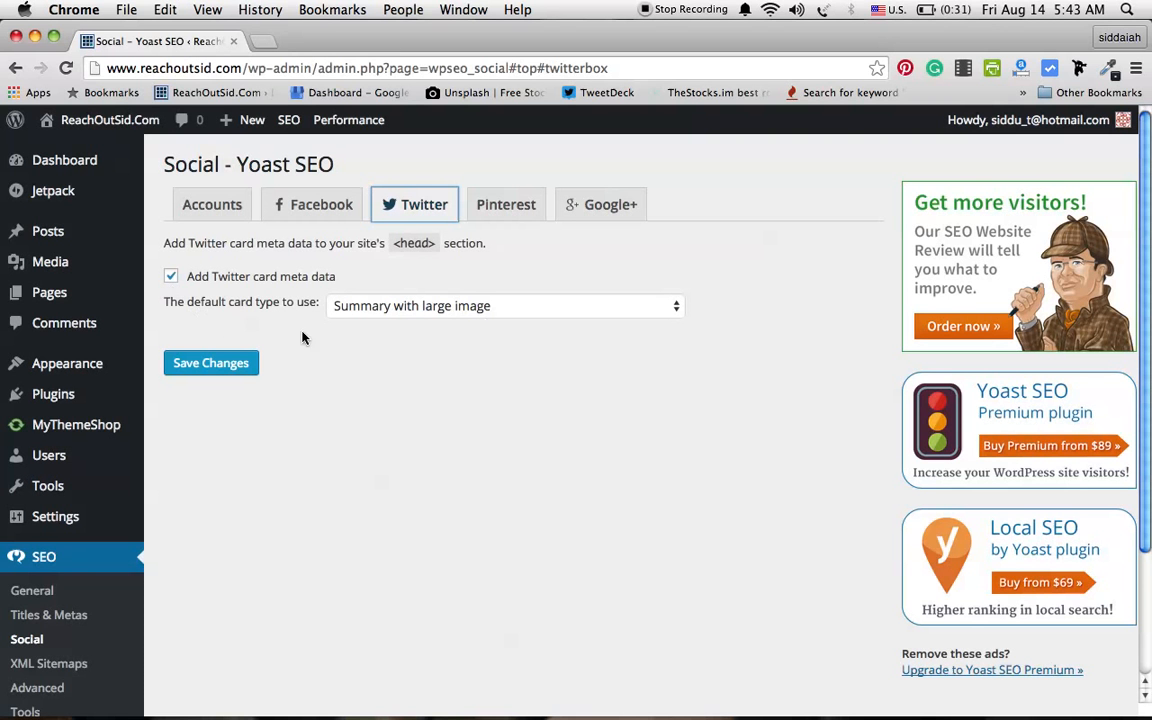
left_click(622, 315)
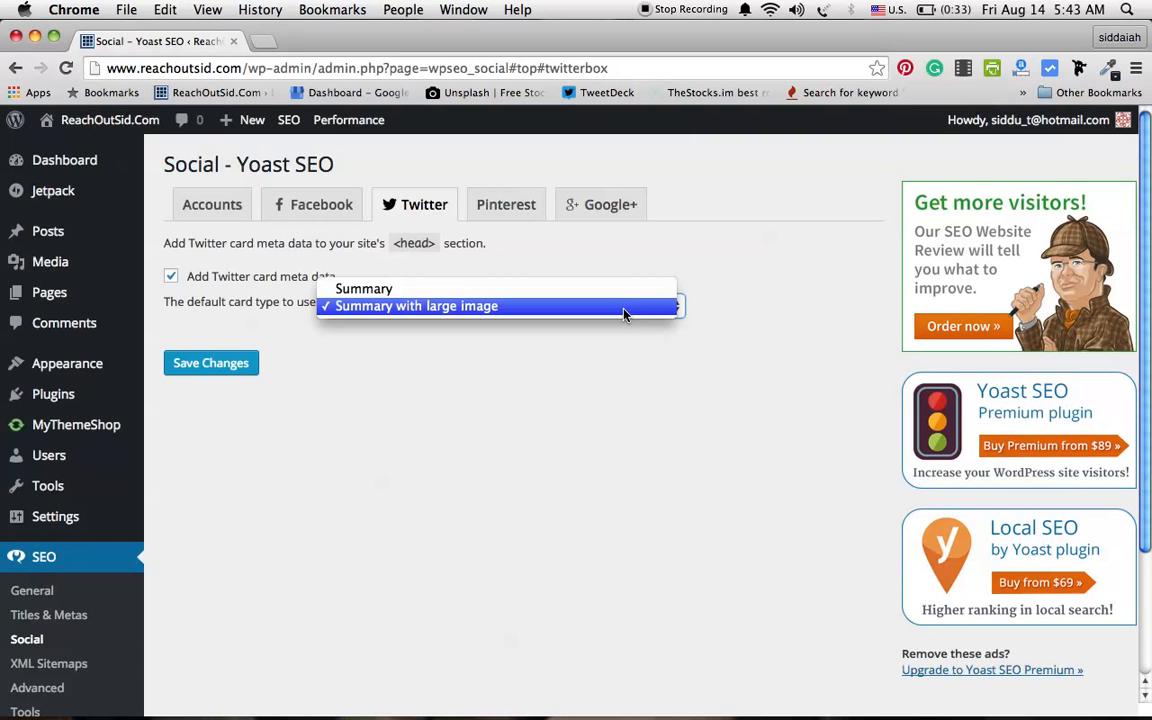
left_click(624, 314)
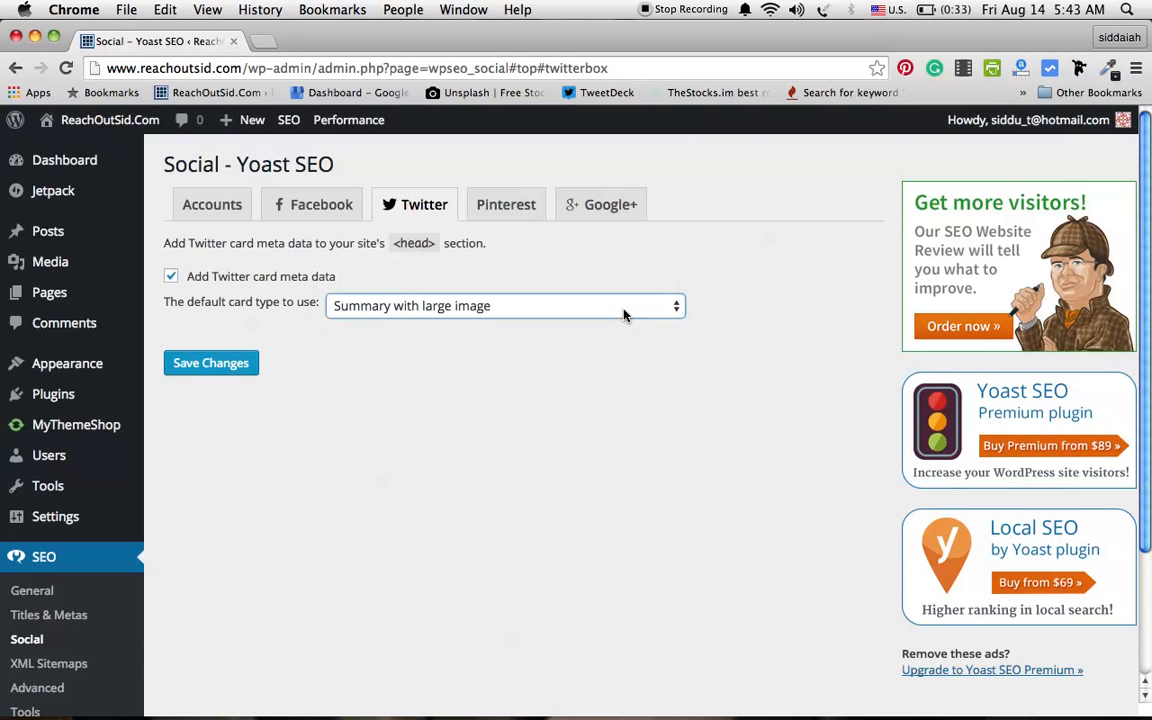
Examine the Pinterest verification field and the Google+ publisher page settings in the Social section.
left_click(519, 212)
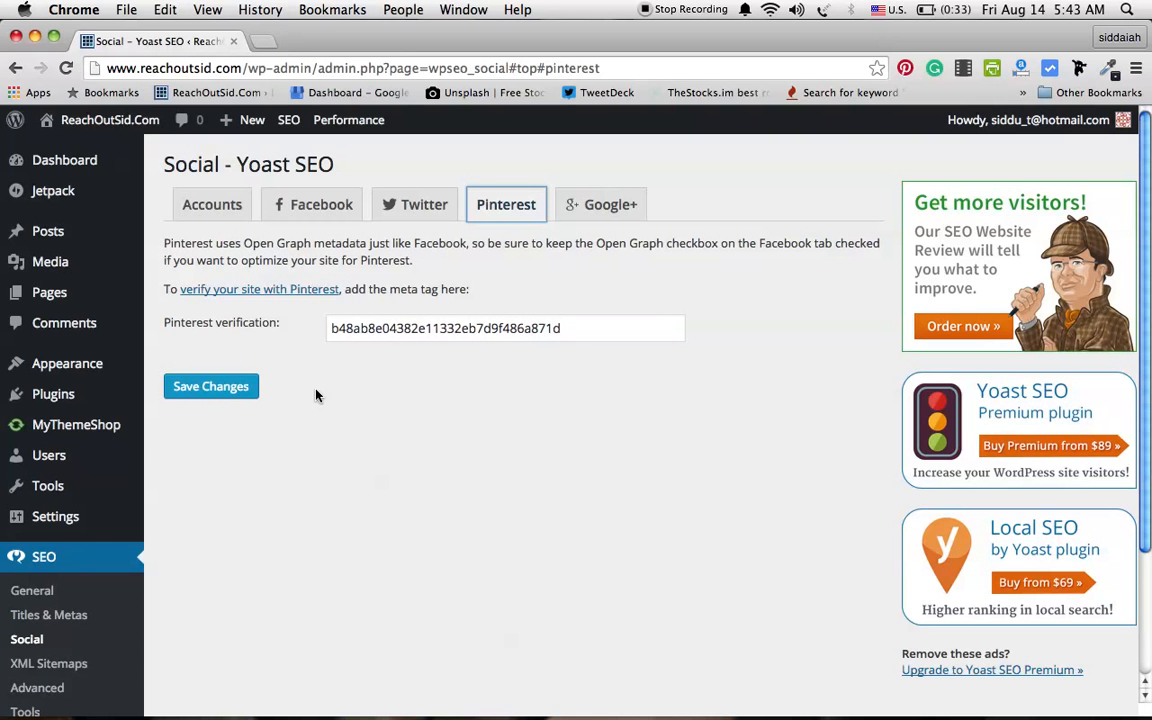
left_click(567, 330)
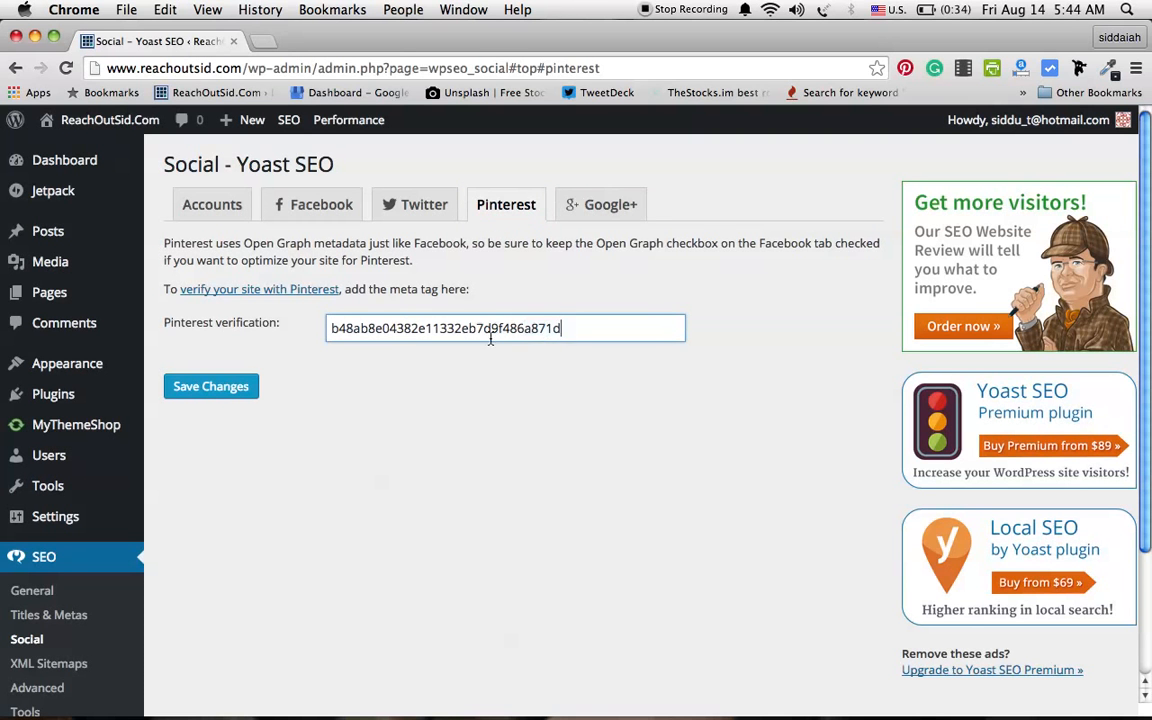
double_click(331, 329)
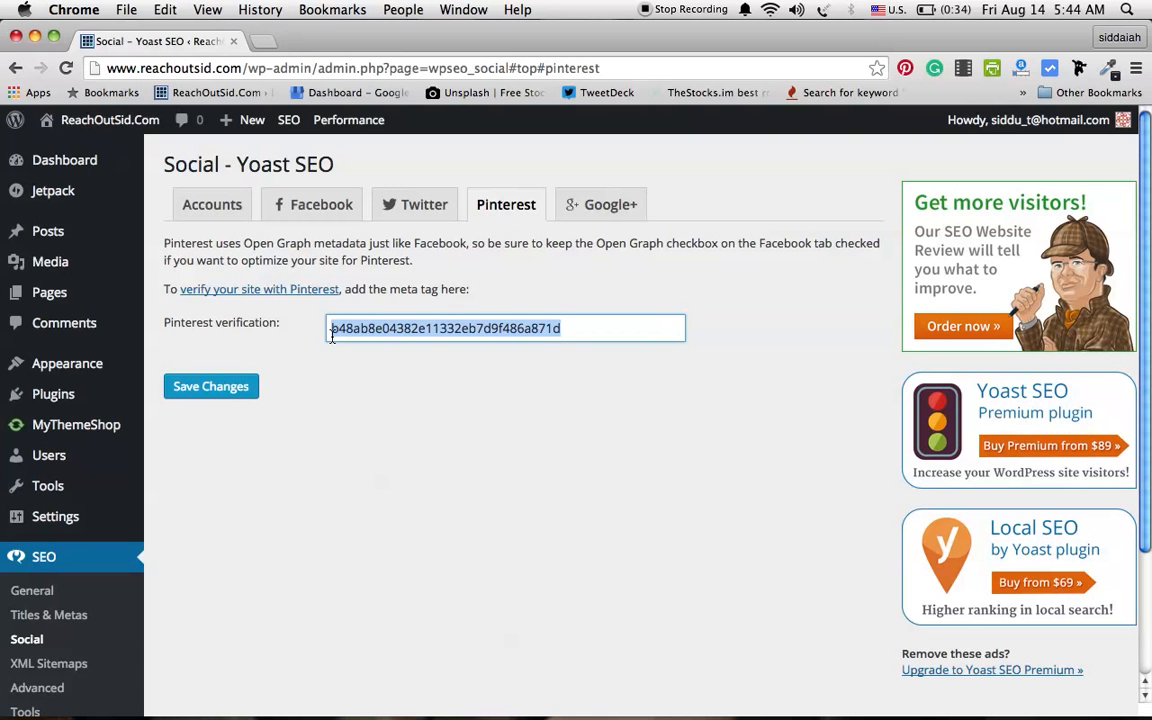
left_click(337, 384)
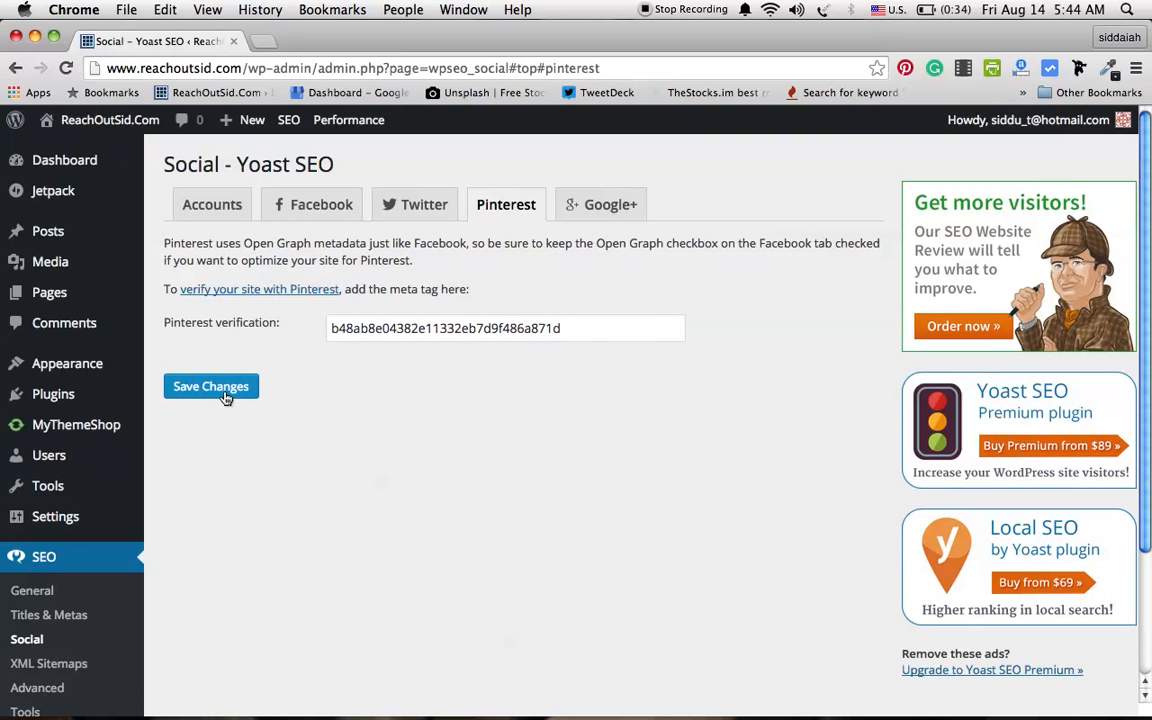
left_click(600, 210)
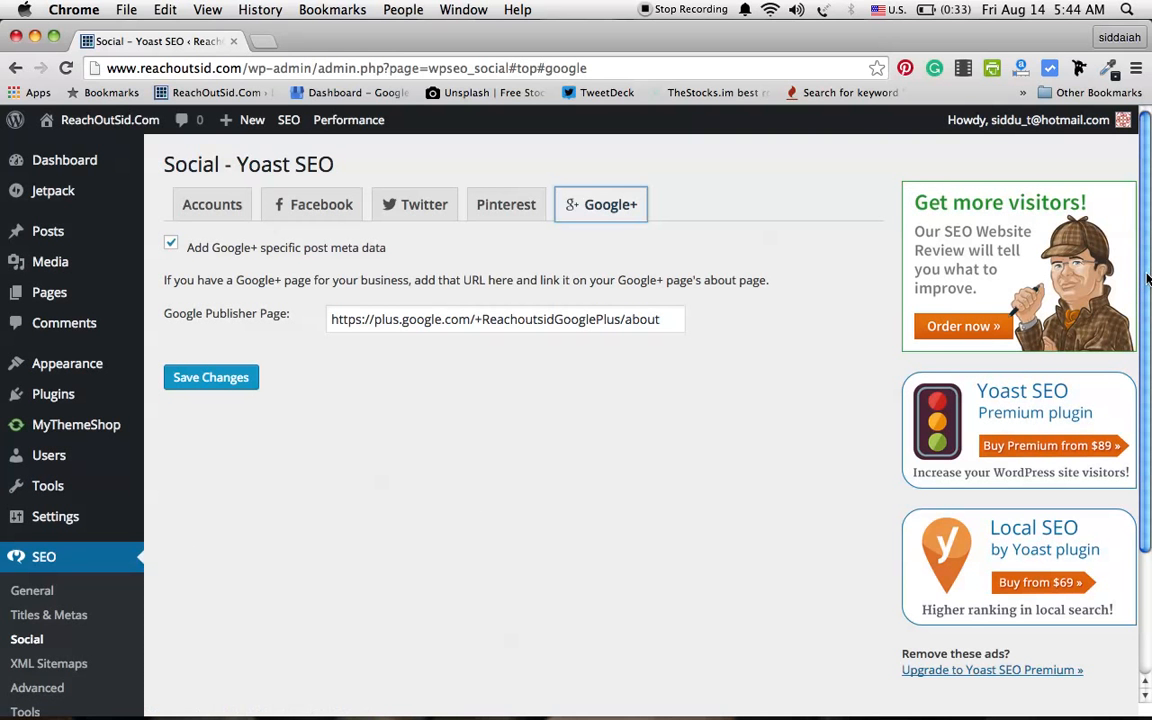
Open the XML Sitemaps settings and review the general sitemap options and the author/user sitemap option.
left_click_drag(1146, 279, 1143, 331)
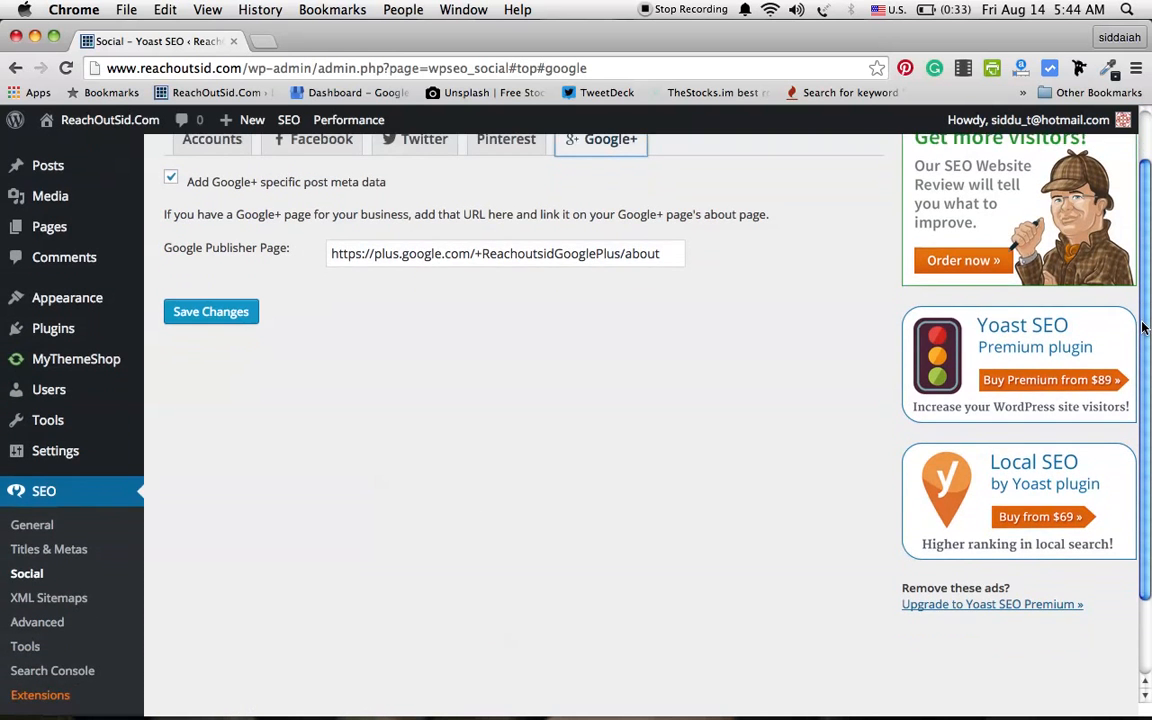
left_click(50, 600)
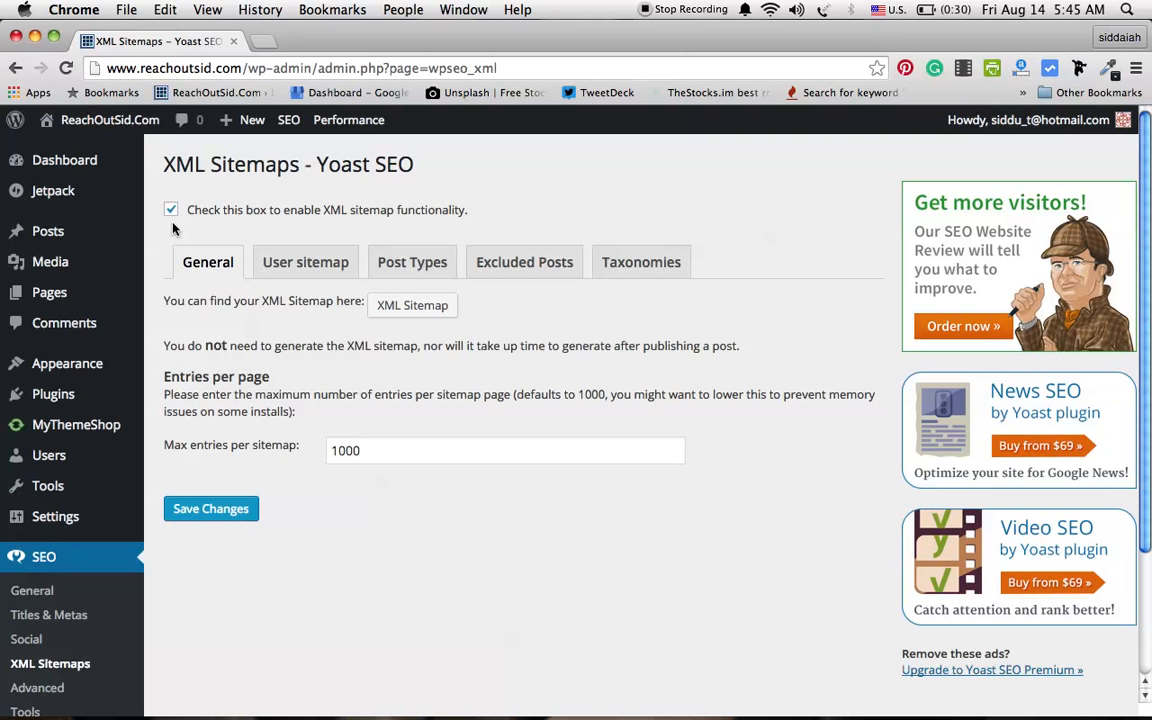
left_click(296, 266)
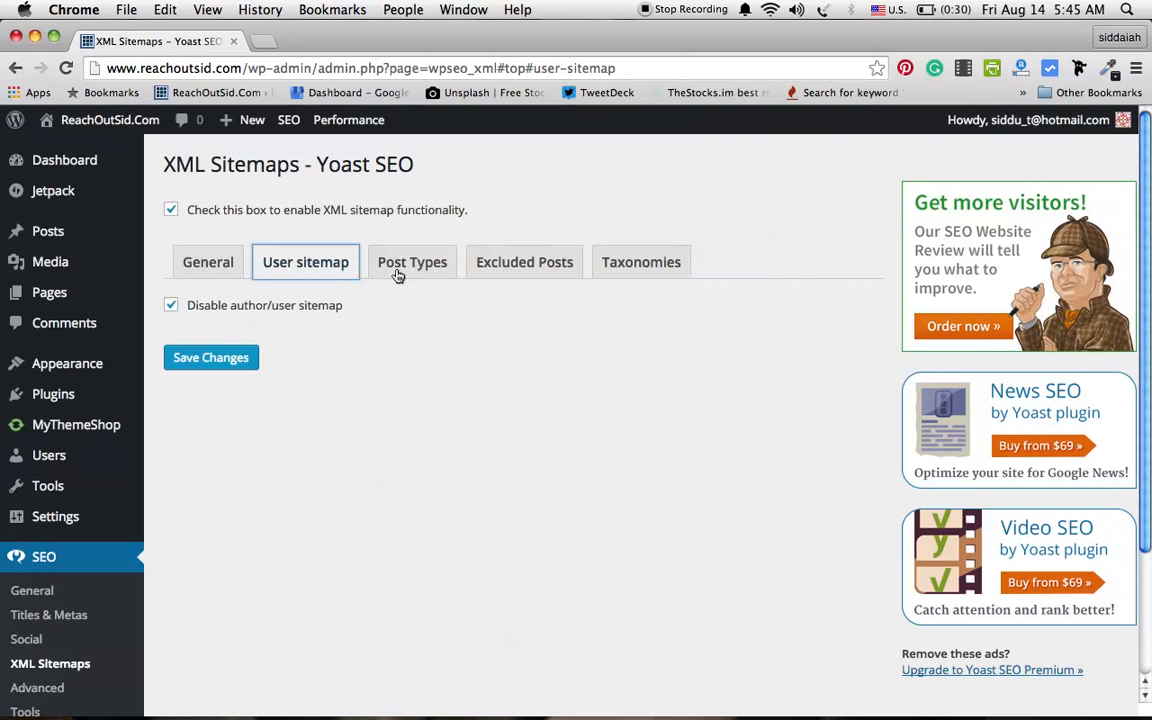
Check which post types, individual posts and taxonomies are excluded from the XML sitemap.
left_click(404, 265)
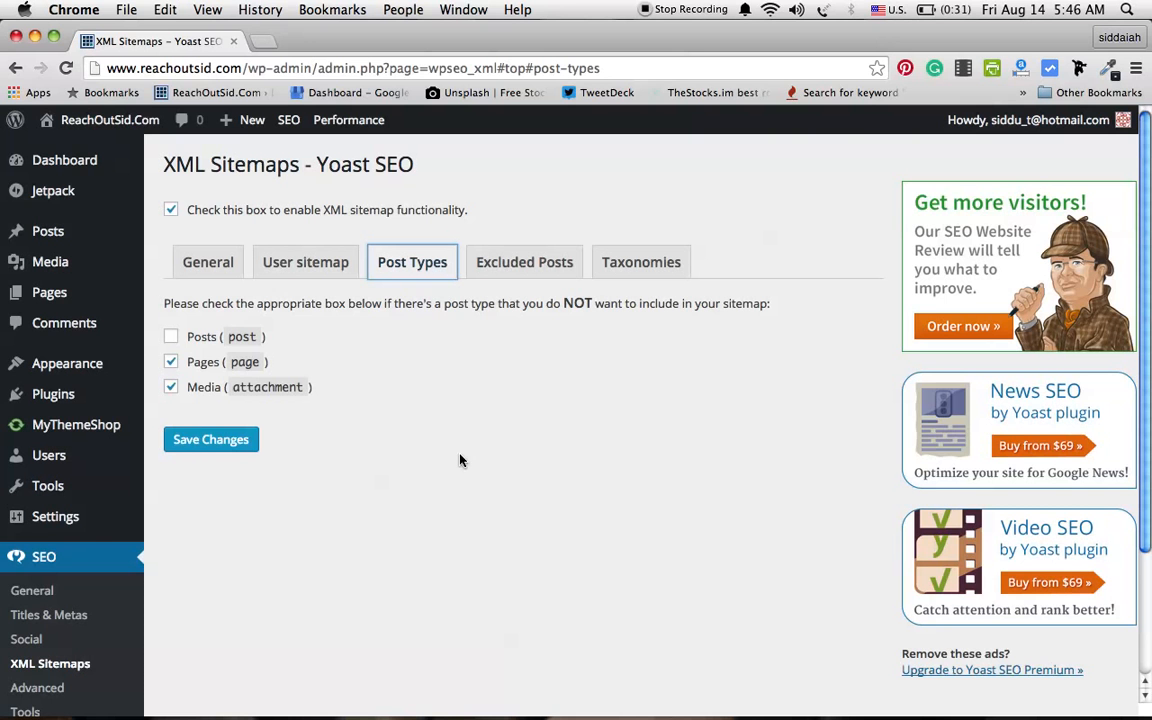
left_click(171, 387)
left_click(522, 264)
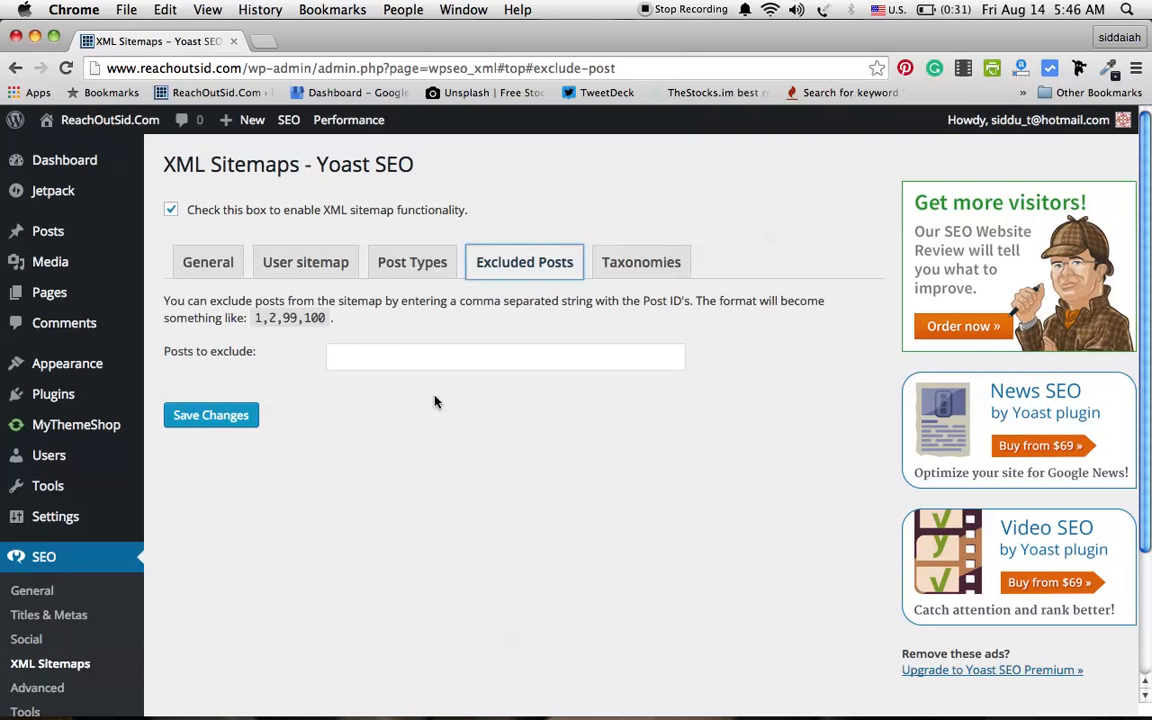
left_click(640, 264)
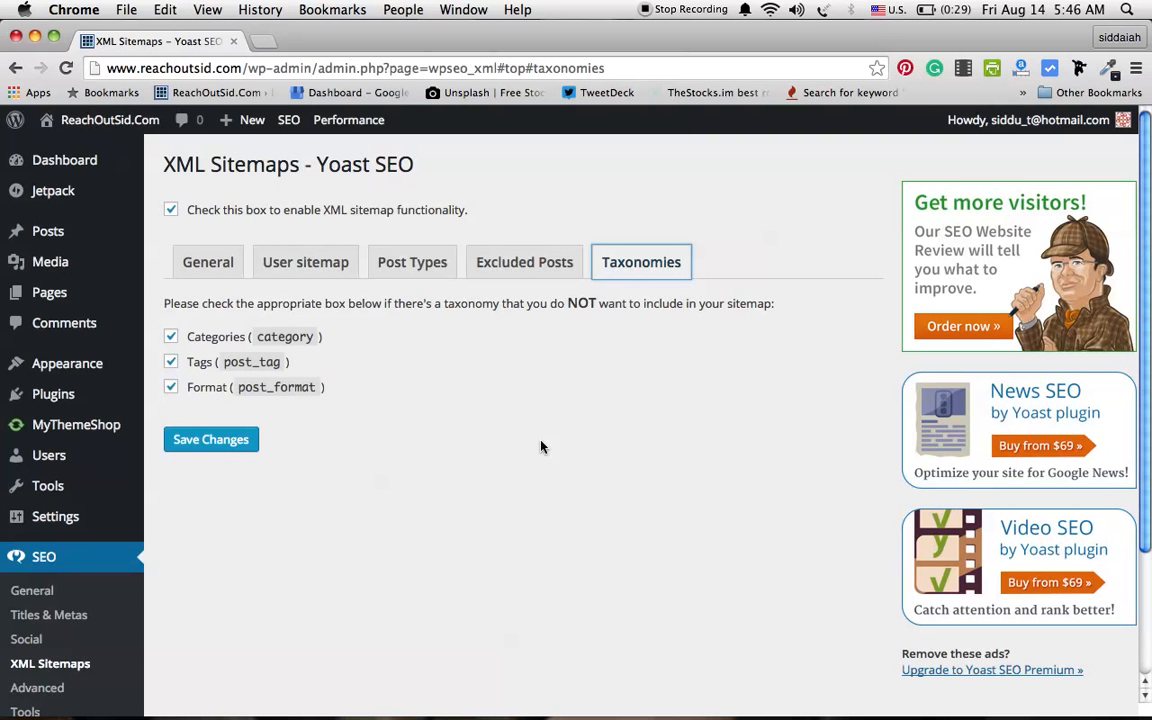
Open the Yoast SEO Advanced settings and review the Breadcrumbs option and the Permalinks URL and head clean-up options.
left_click_drag(1145, 390, 1143, 466)
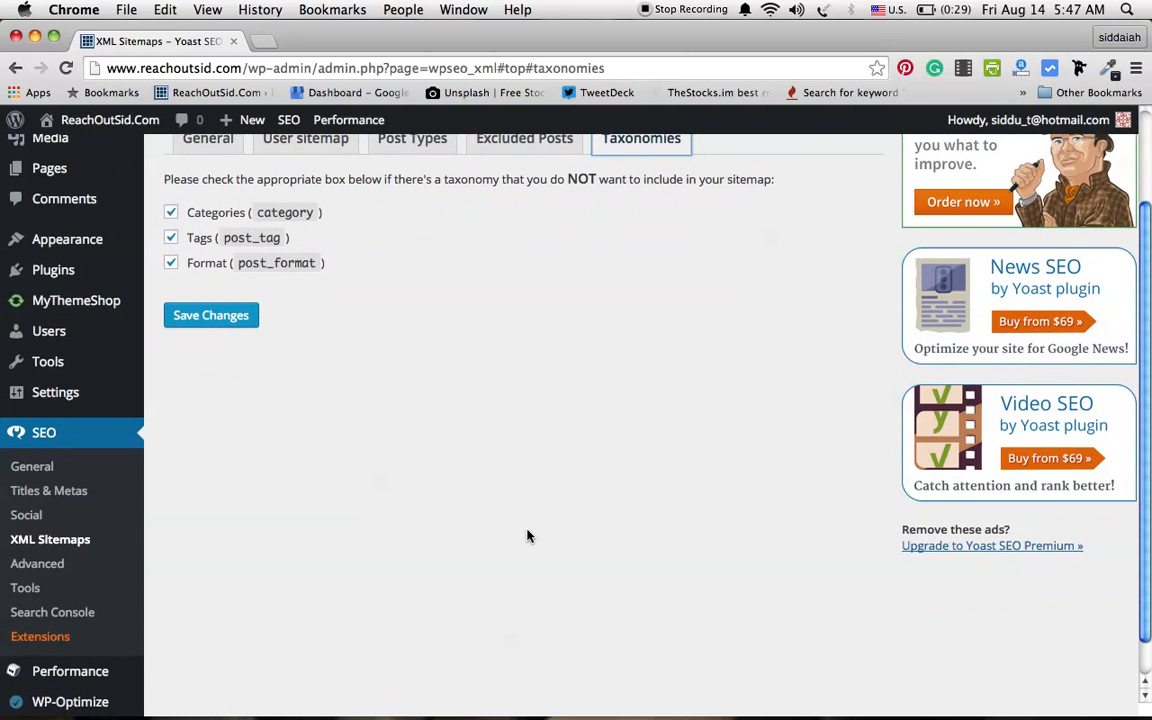
left_click(46, 569)
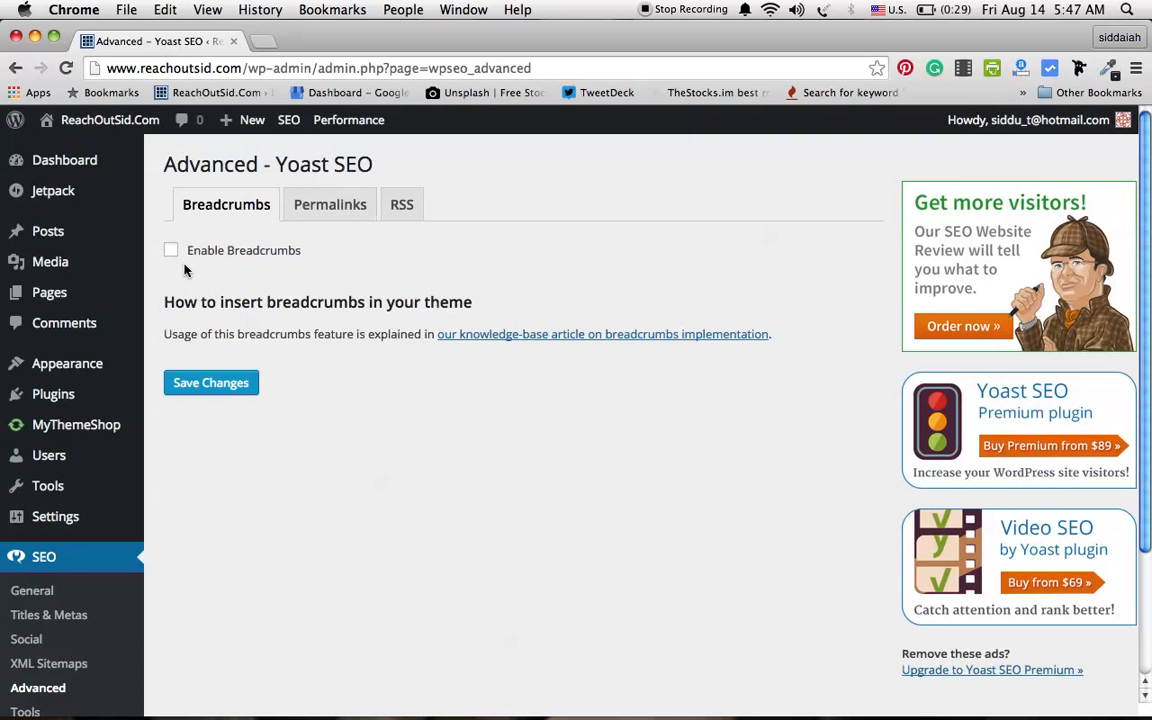
right_click(320, 210)
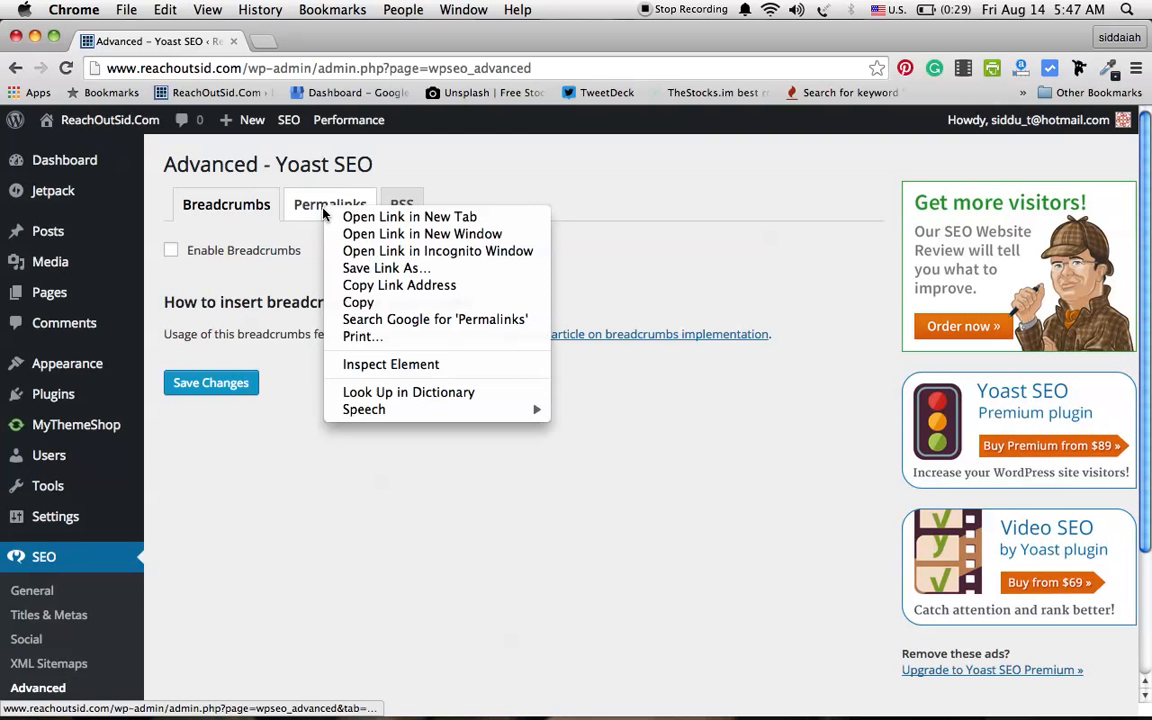
key("Escape")
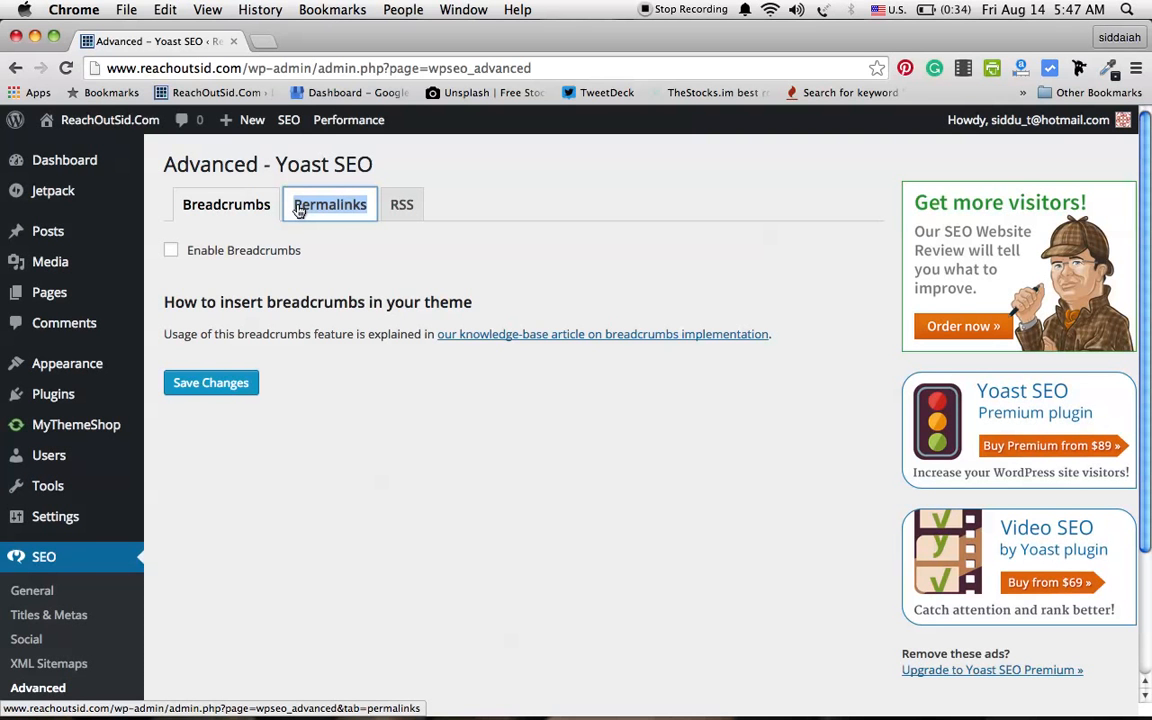
left_click(298, 210)
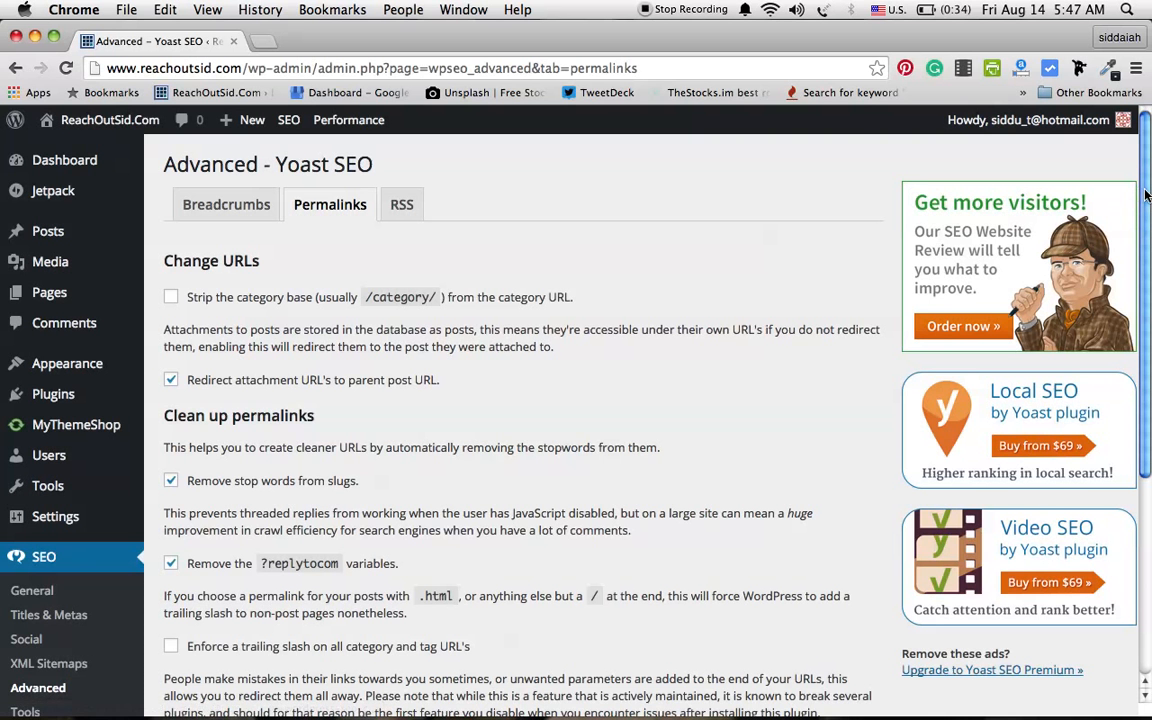
left_click_drag(1143, 195, 1147, 244)
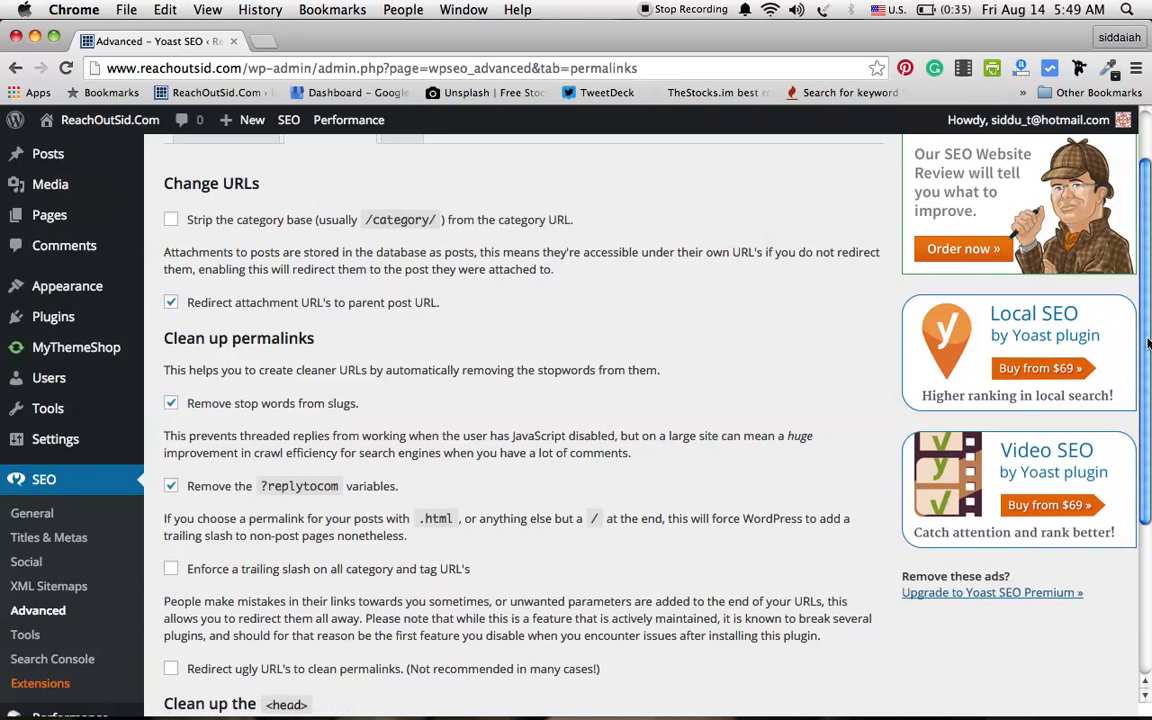
left_click_drag(1149, 343, 1146, 490)
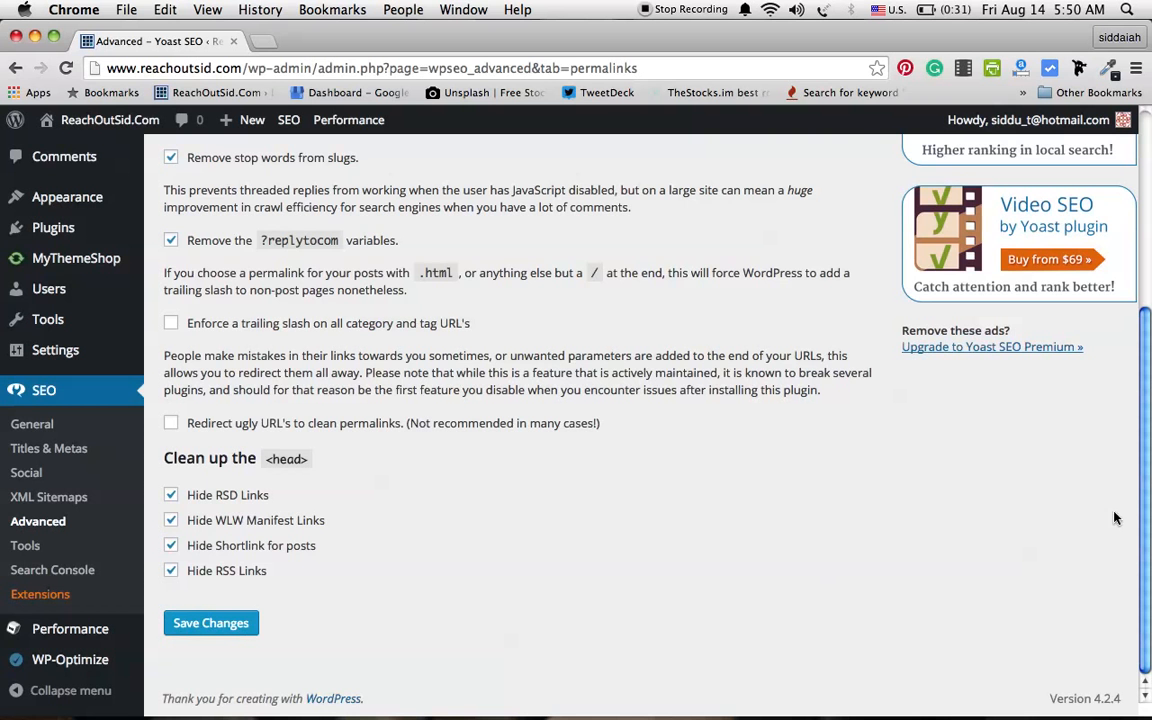
left_click_drag(1147, 490, 1149, 284)
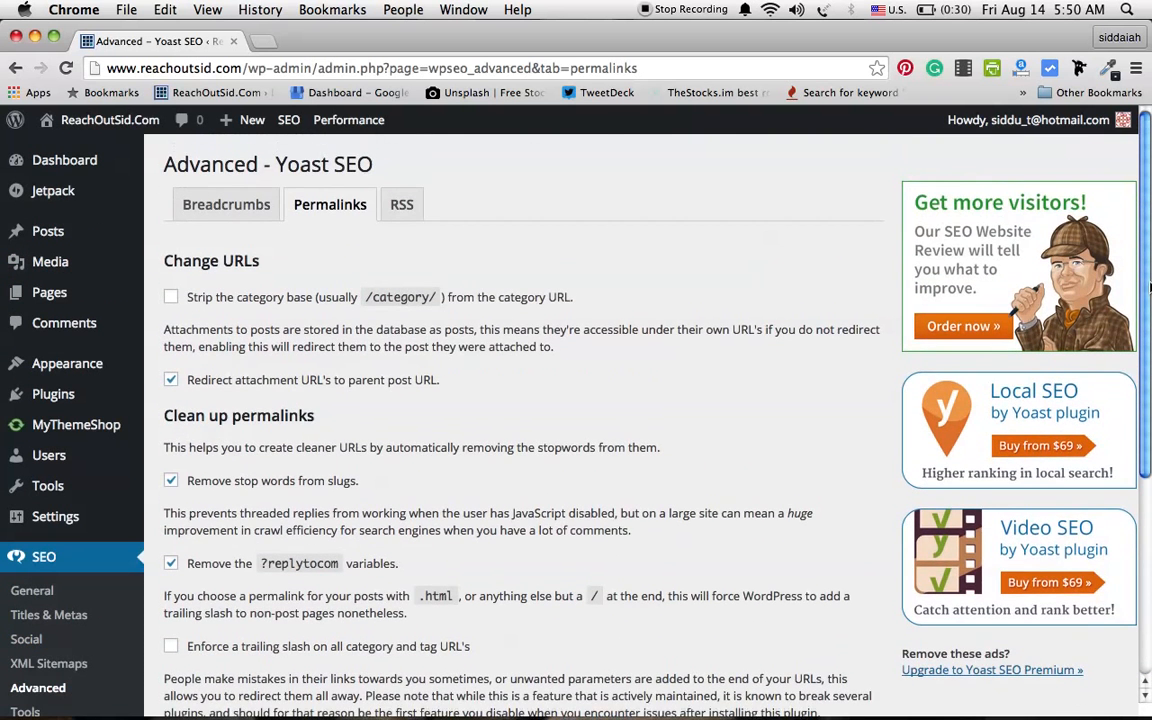
Review the RSS feed content settings in the Advanced section and open the Yoast SEO Tools page.
left_click(400, 210)
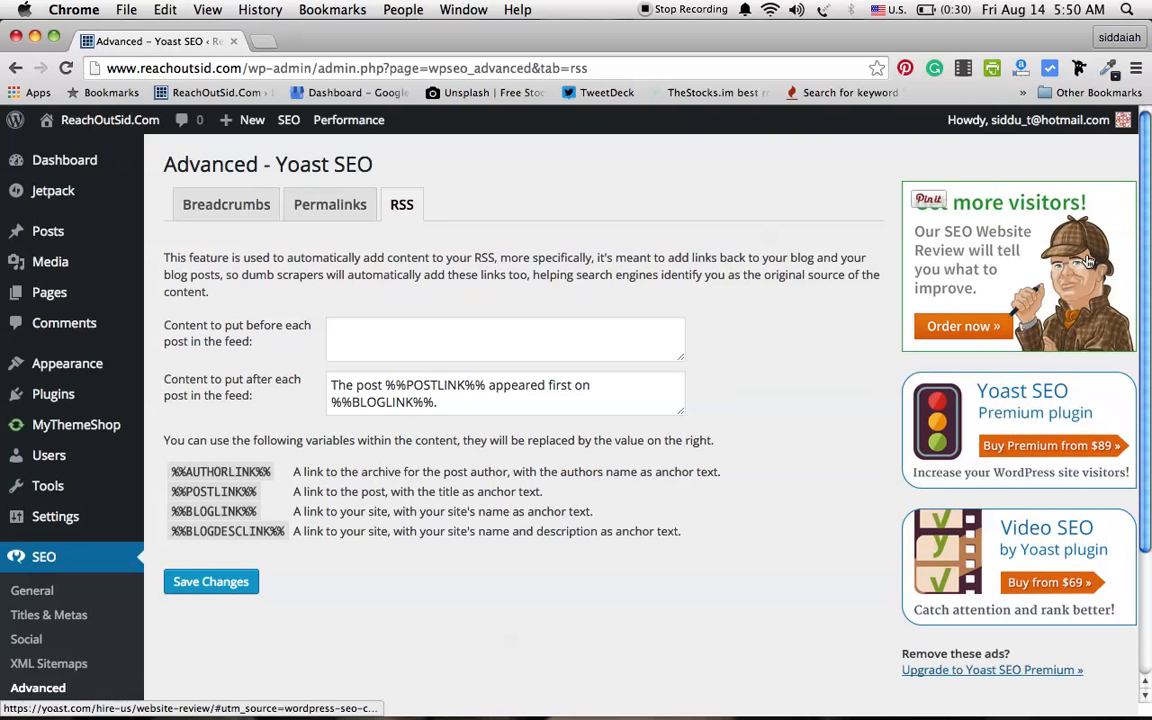
left_click_drag(1146, 246, 1130, 377)
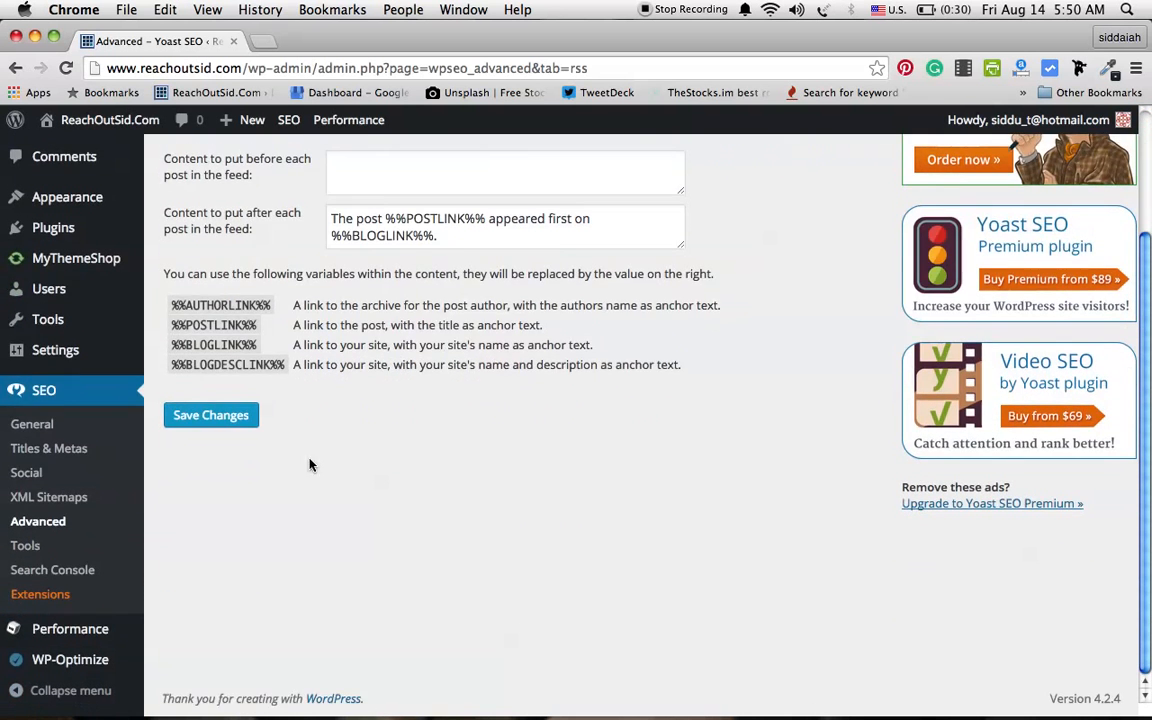
left_click(27, 547)
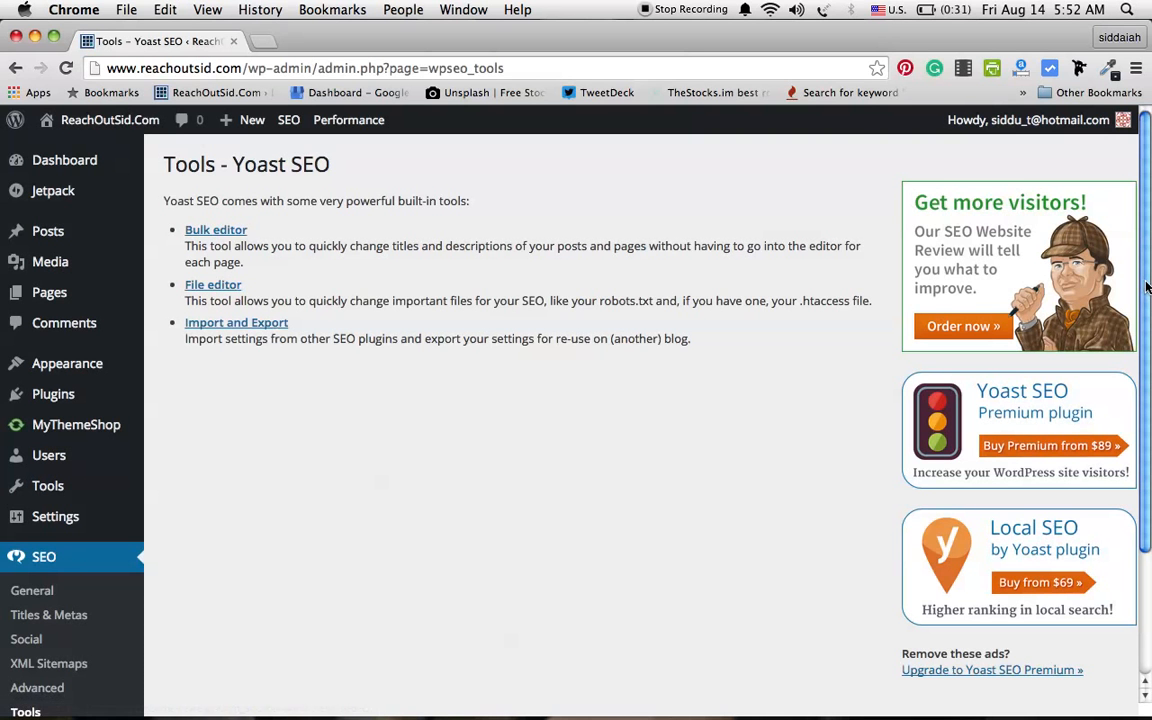
Open the Yoast SEO Search Console page and review its desktop, smartphone and feature phone crawl errors and the profile settings.
scroll(1145, 300, "down", 2)
scroll(1147, 336, "down", 3)
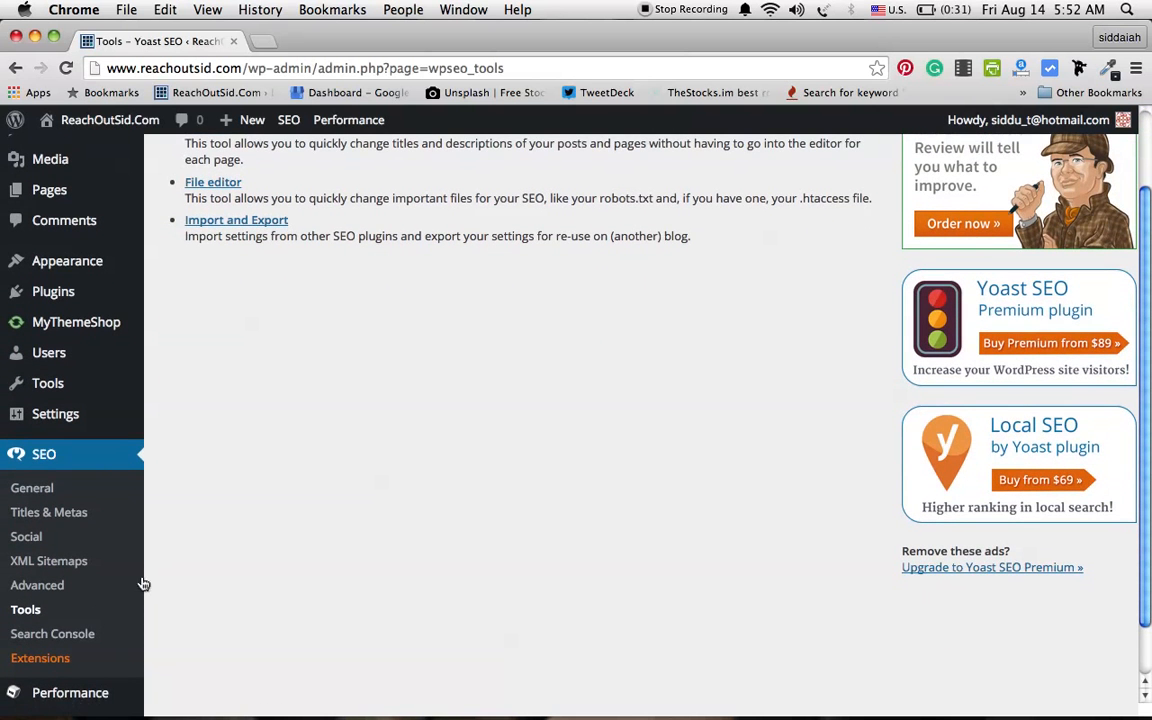
left_click(74, 640)
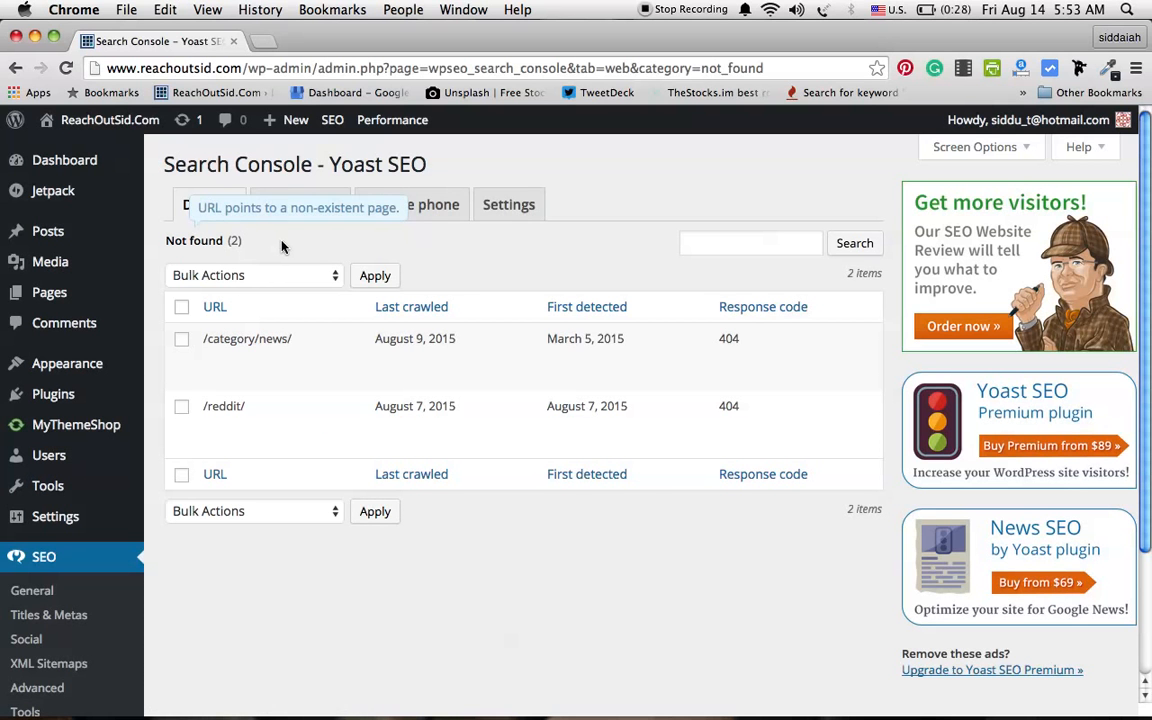
left_click(303, 212)
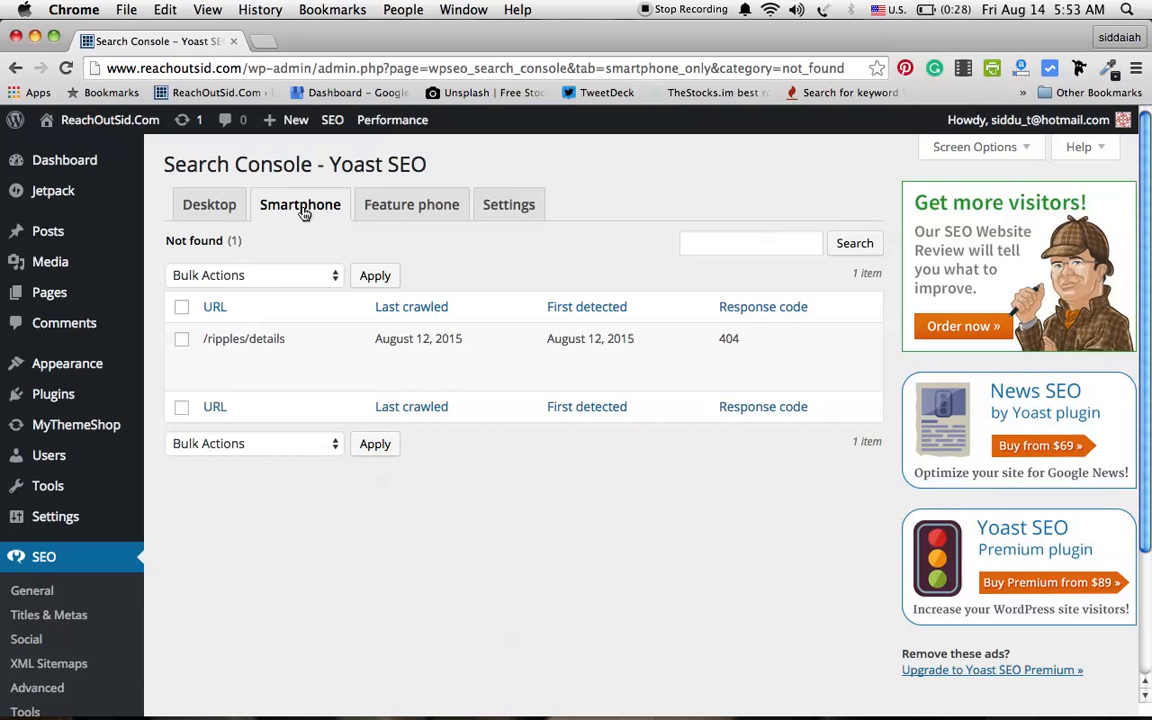
mouse_move(270, 363)
left_click(408, 205)
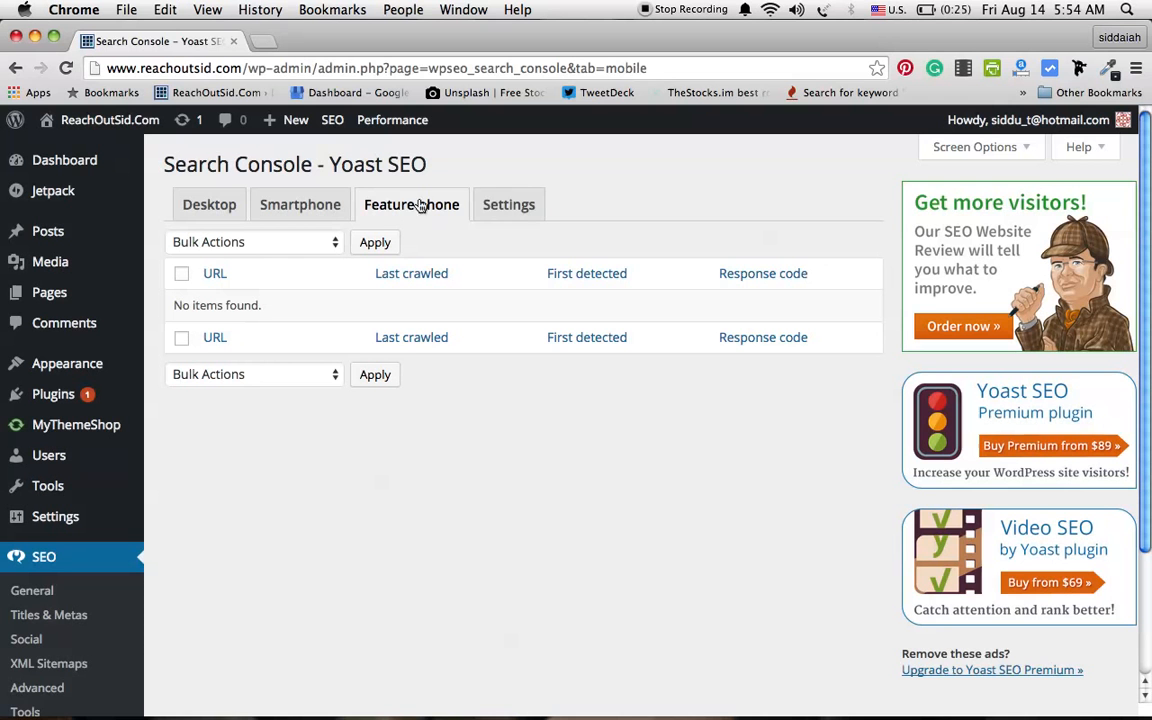
left_click(500, 205)
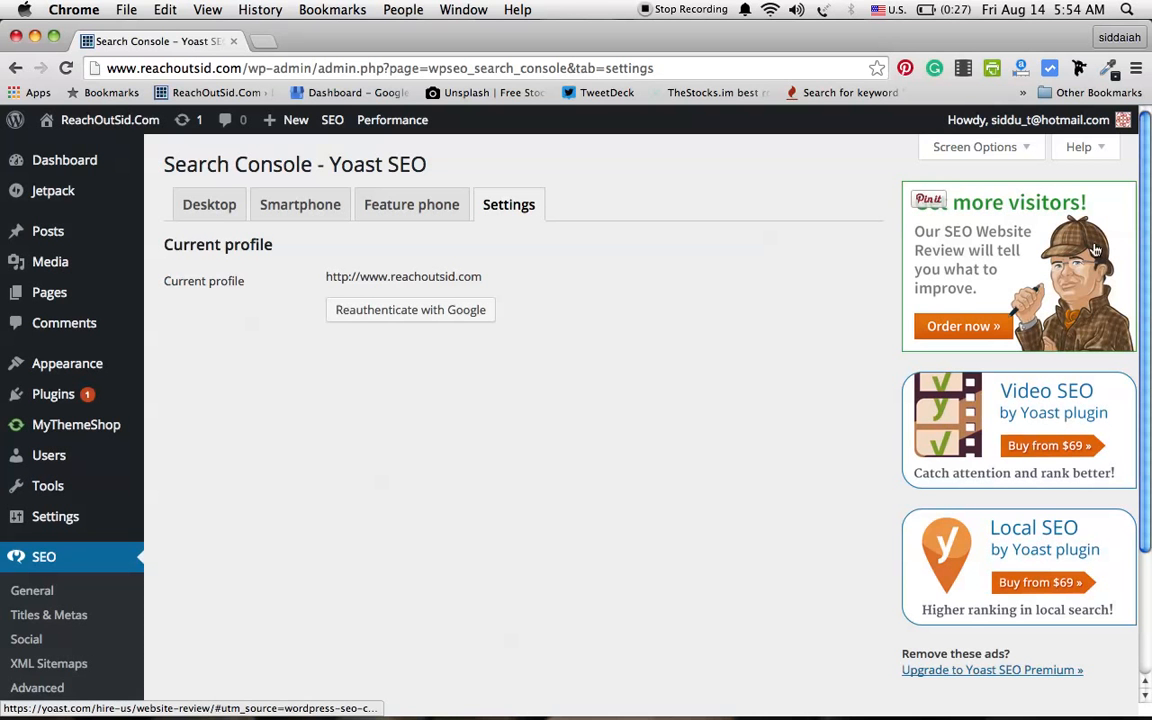
Open the Yoast SEO Extensions page and look through the available premium extensions.
left_click_drag(1147, 222, 1136, 360)
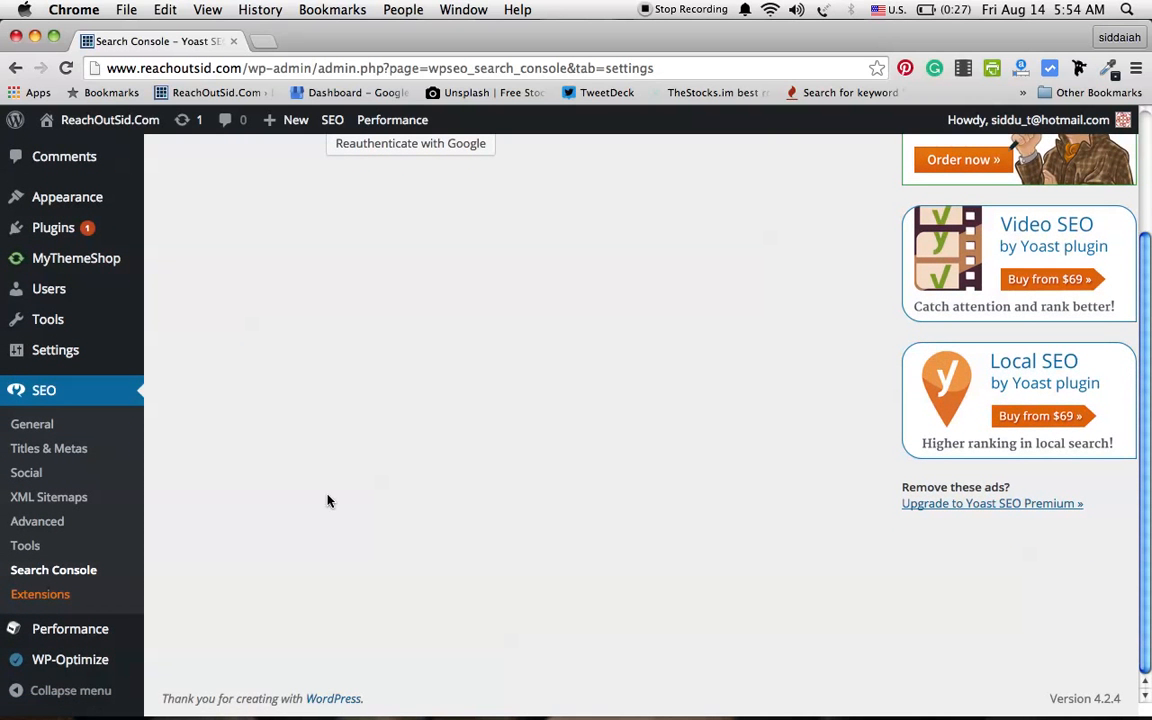
left_click(54, 596)
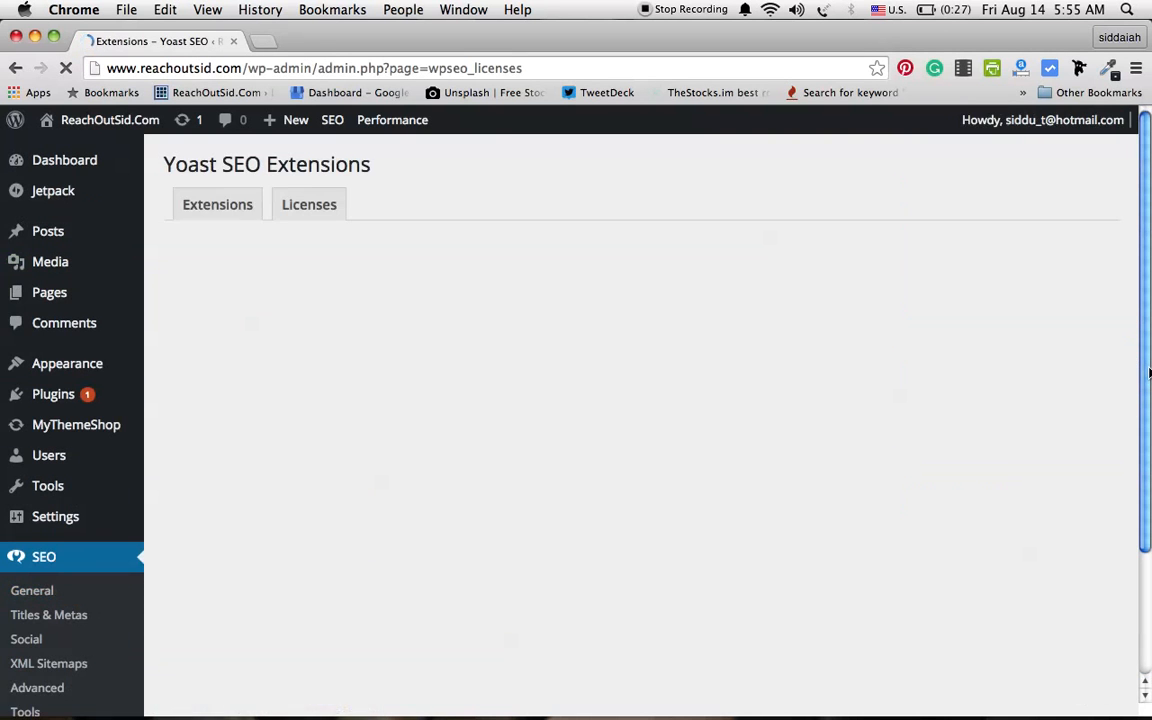
left_click_drag(1148, 378, 1148, 396)
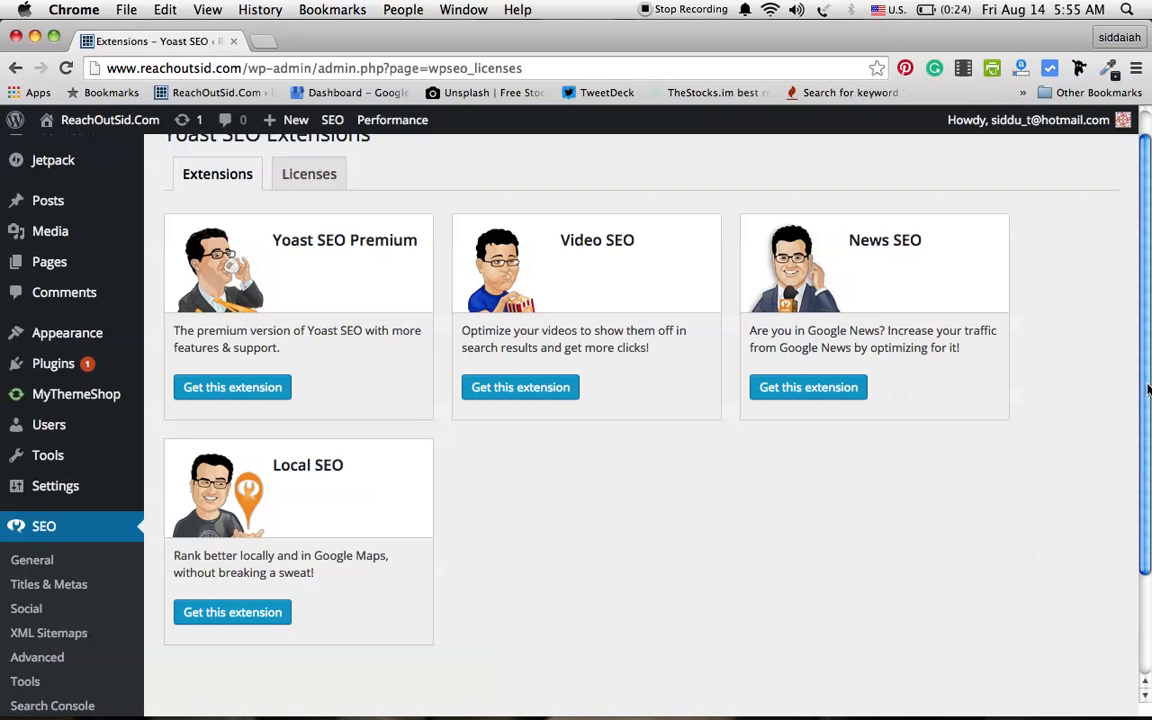
scroll(1149, 341, "up", 1)
scroll(1149, 341, "up", 2)
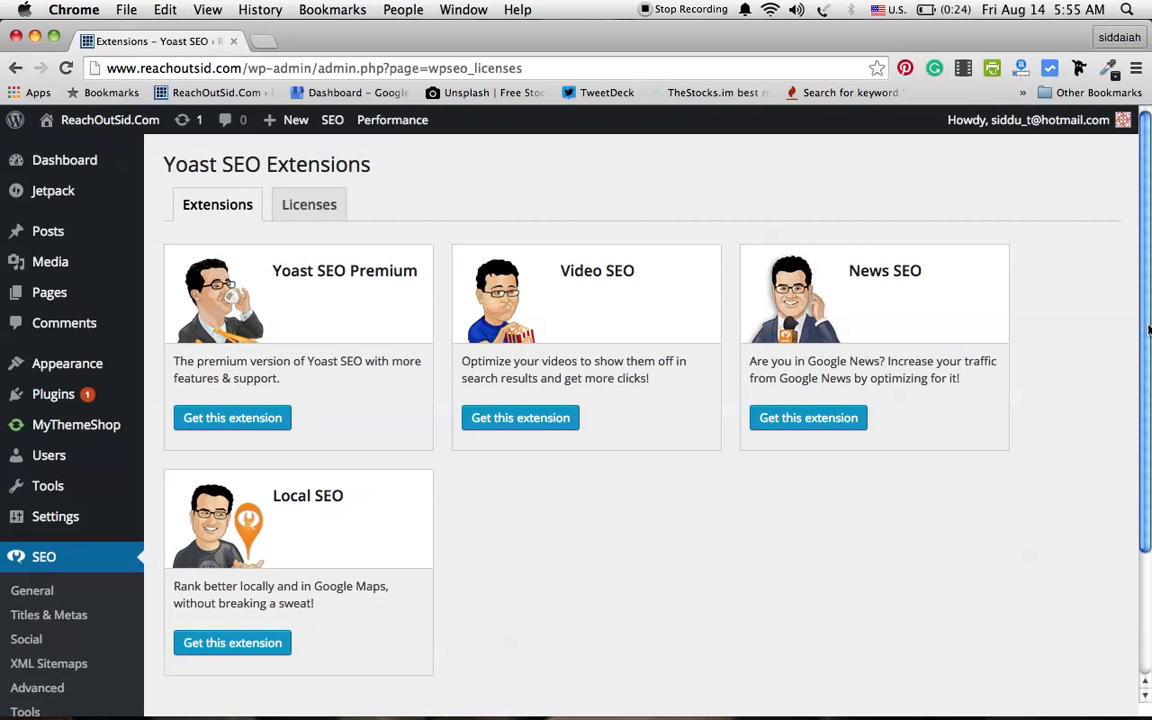
scroll(1149, 360, "down", 3)
left_click_drag(1149, 401, 1149, 474)
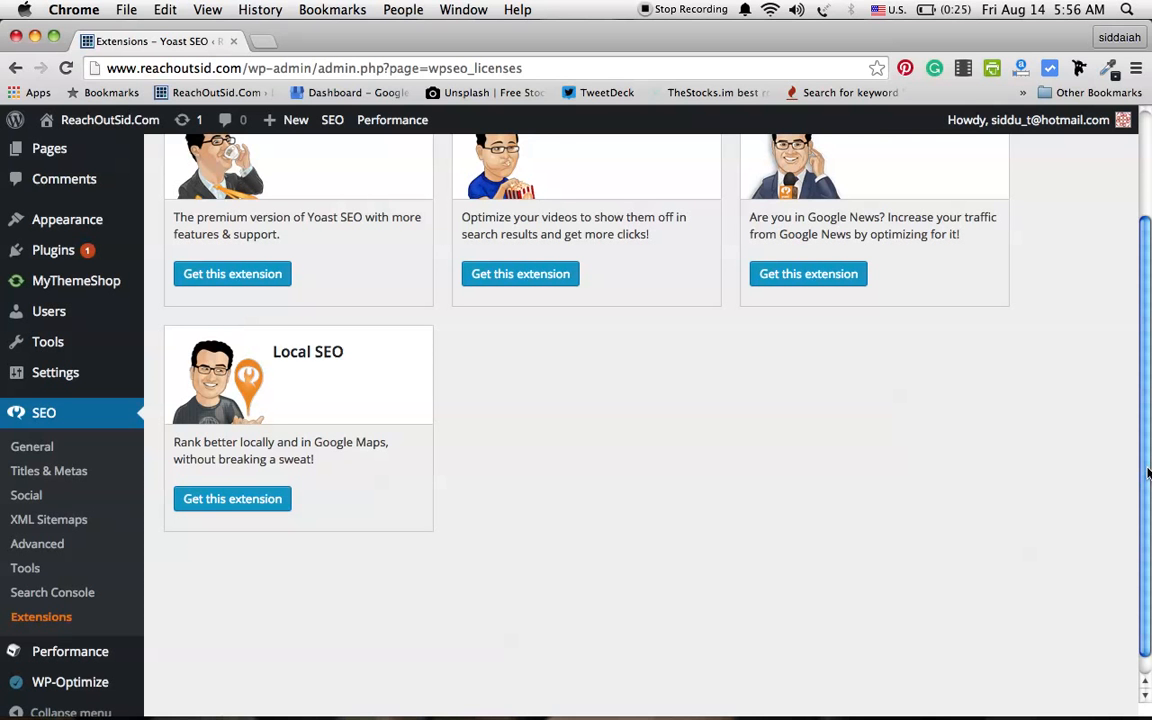
left_click_drag(1146, 470, 1139, 323)
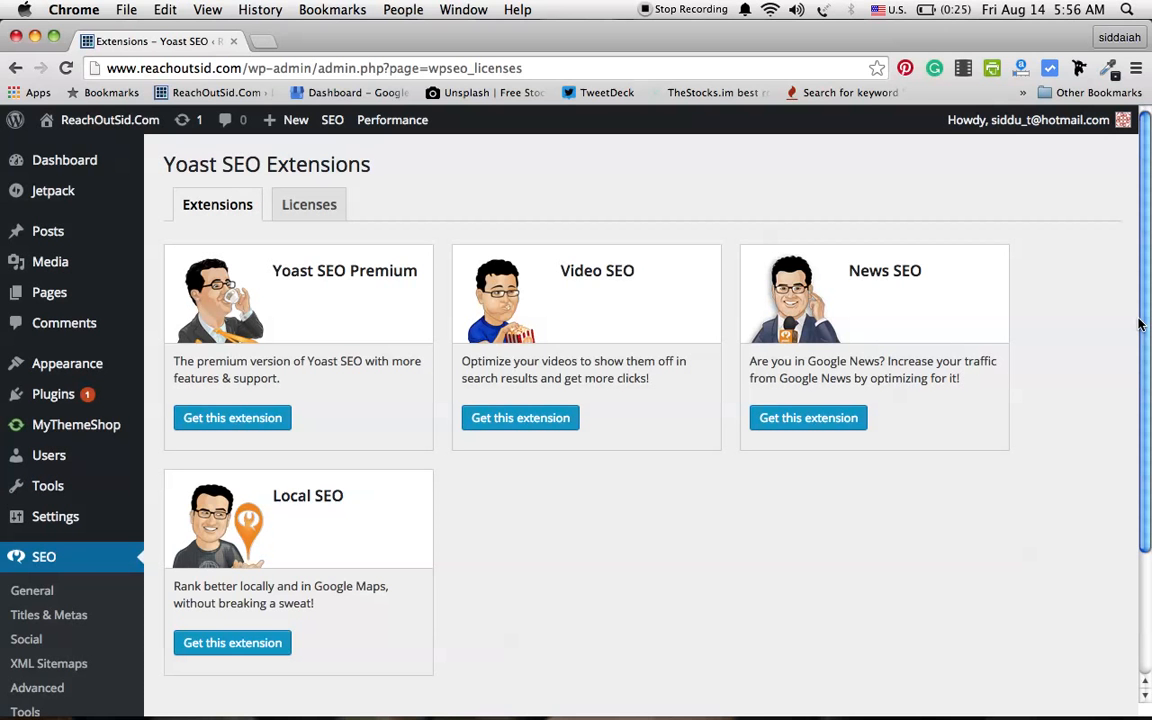